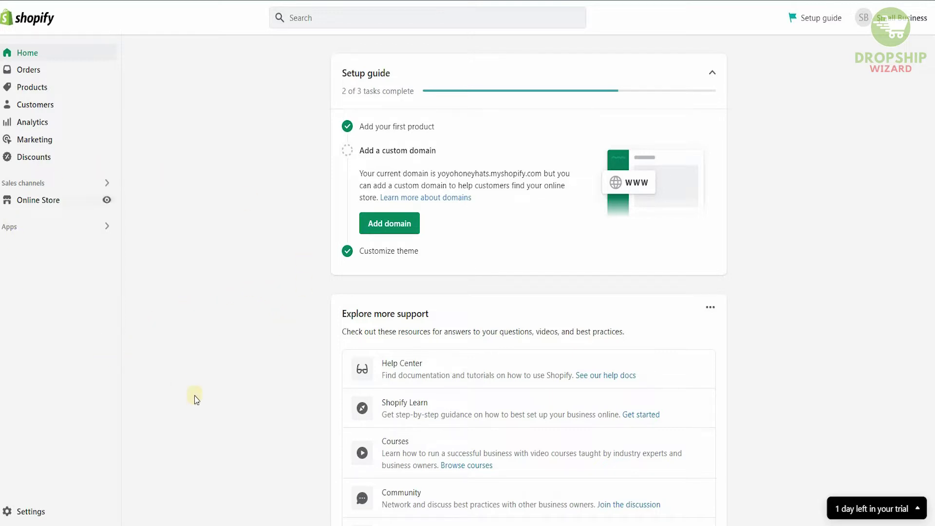
# Open the store settings and go to the shipping and delivery section
pyautogui.click(31, 512)
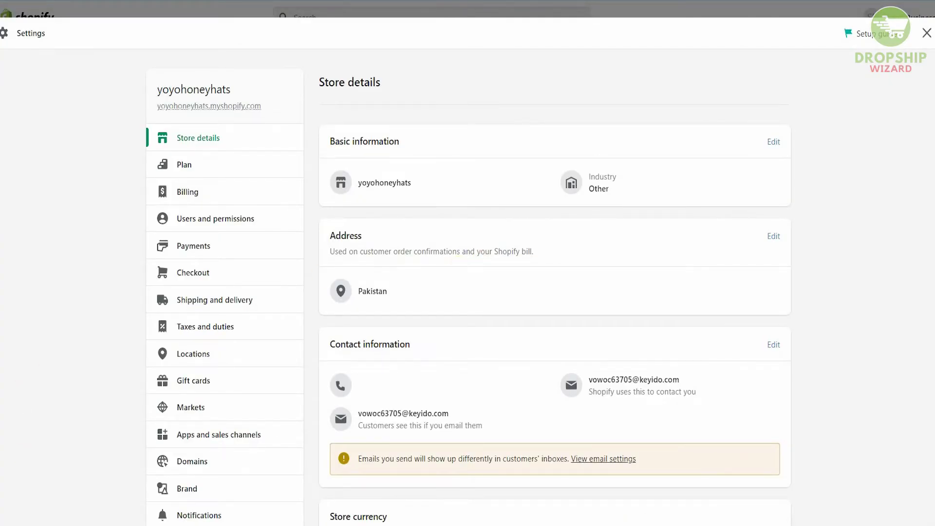
pyautogui.scroll(-1, 468, 292)
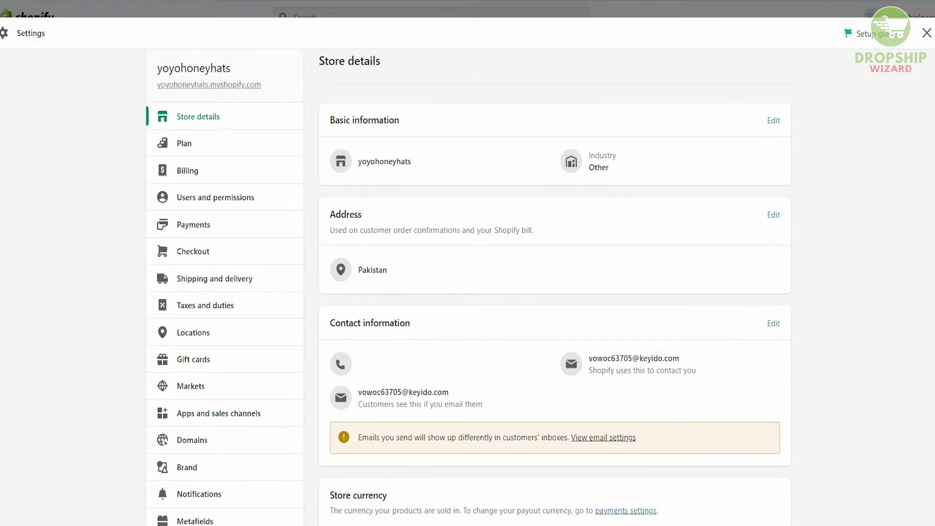
pyautogui.scroll(-2, 555, 293)
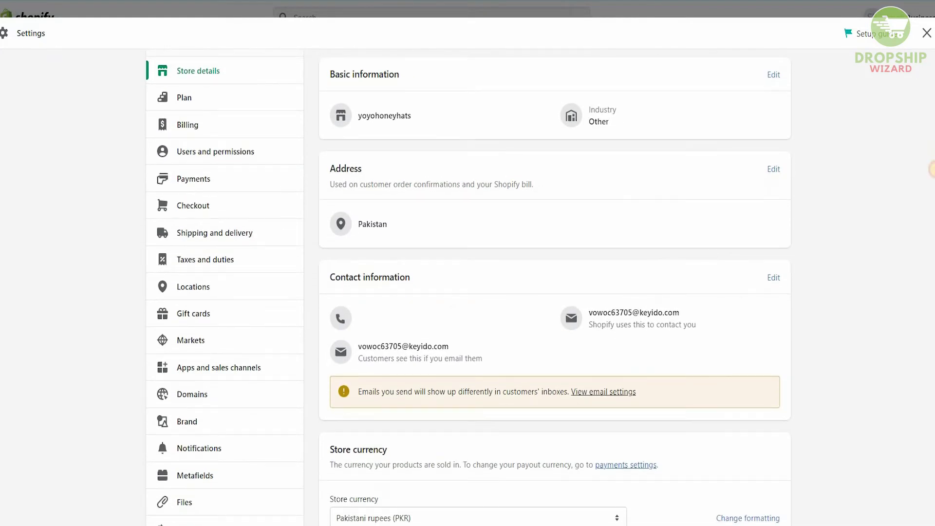
pyautogui.scroll(-1, 932, 186)
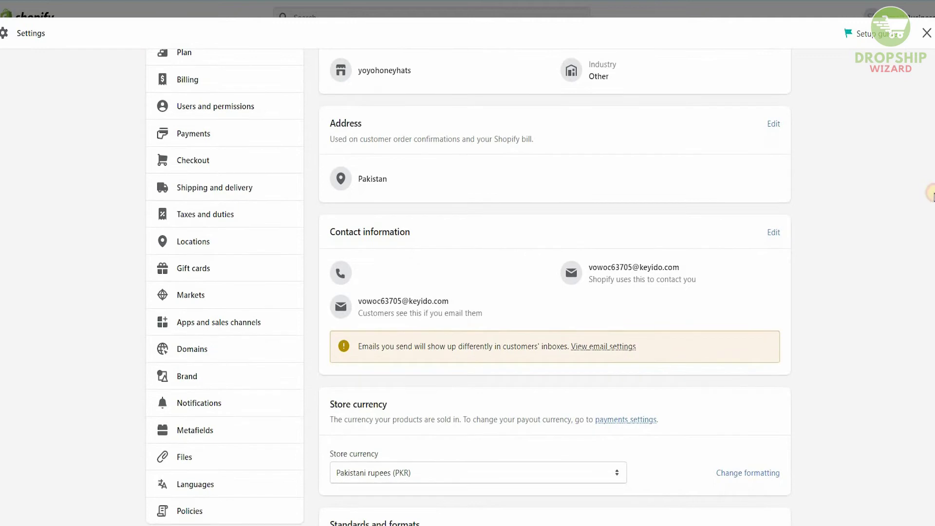
pyautogui.scroll(-1, 932, 208)
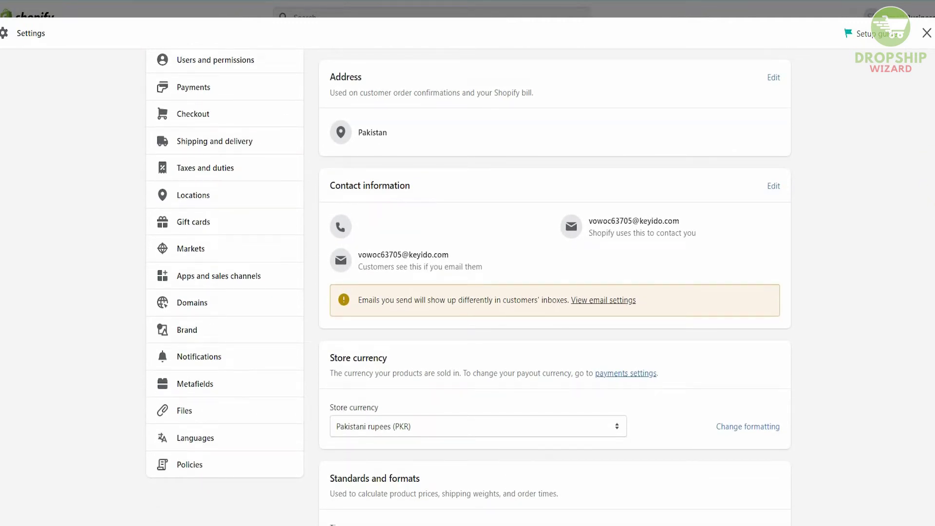
pyautogui.scroll(1, 355, 148)
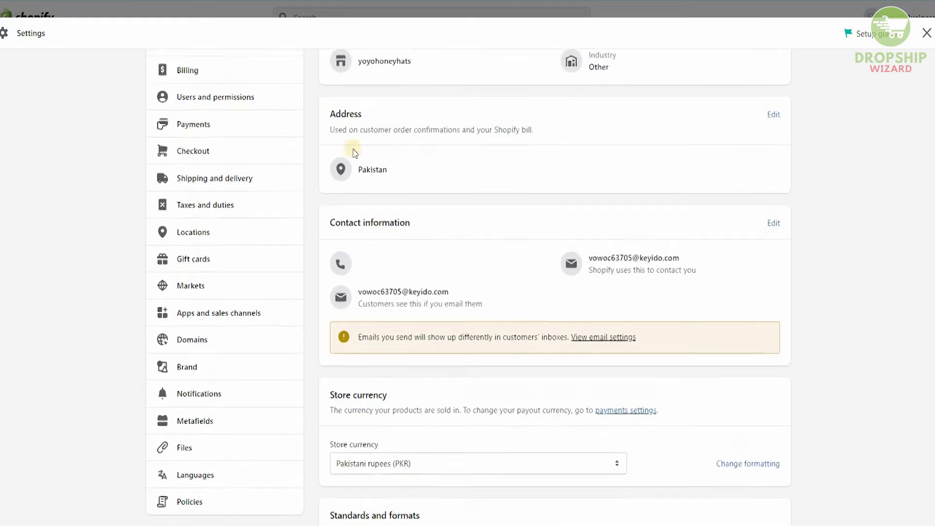
pyautogui.click(200, 183)
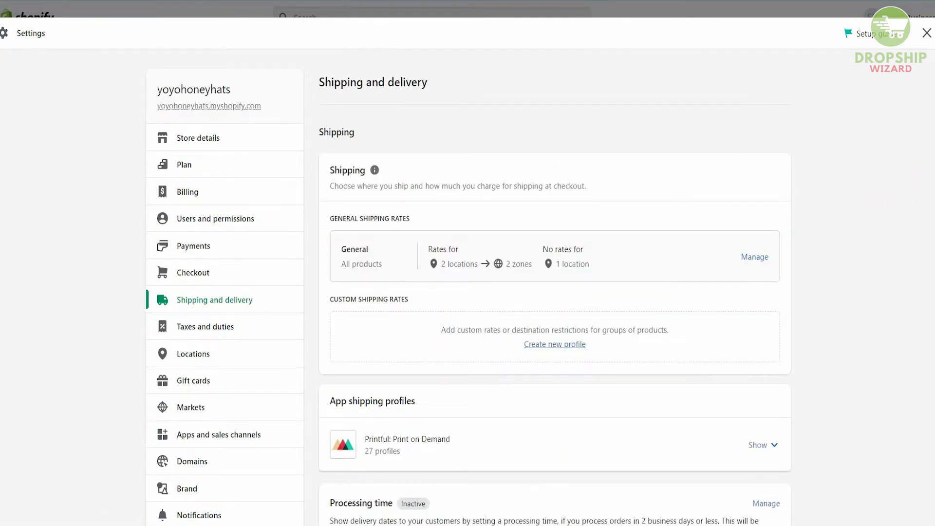
# Open the general shipping profile for management and examine its shipping zones, rates and the locations without rates
pyautogui.scroll(-1, 933, 157)
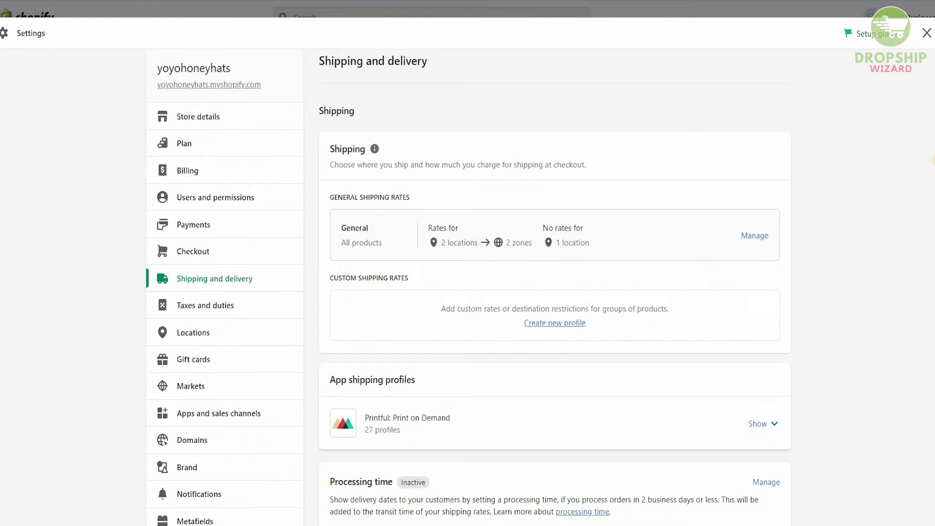
pyautogui.scroll(-3, 933, 161)
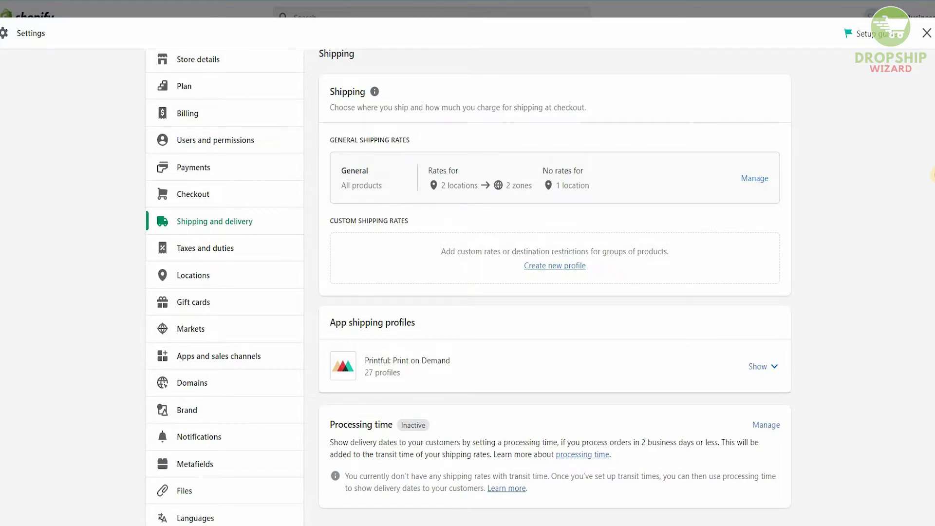
pyautogui.scroll(-1, 555, 287)
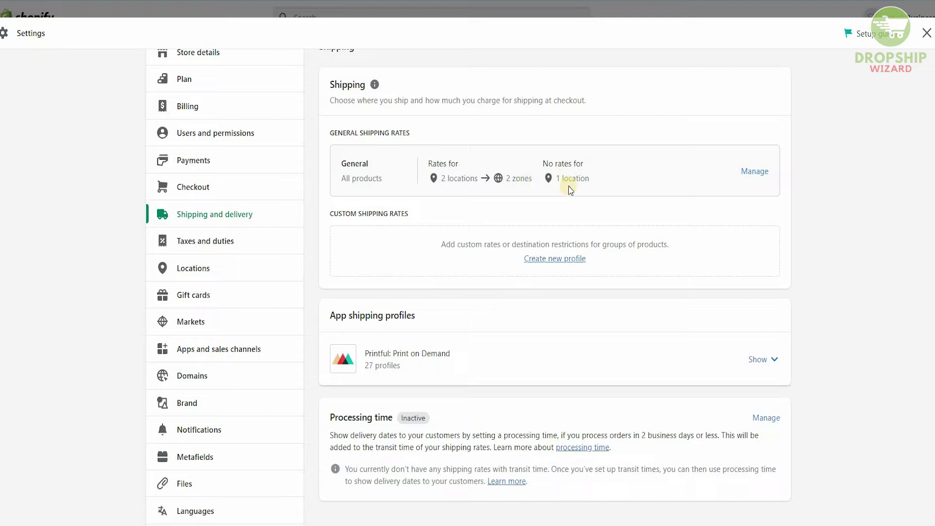
pyautogui.click(755, 178)
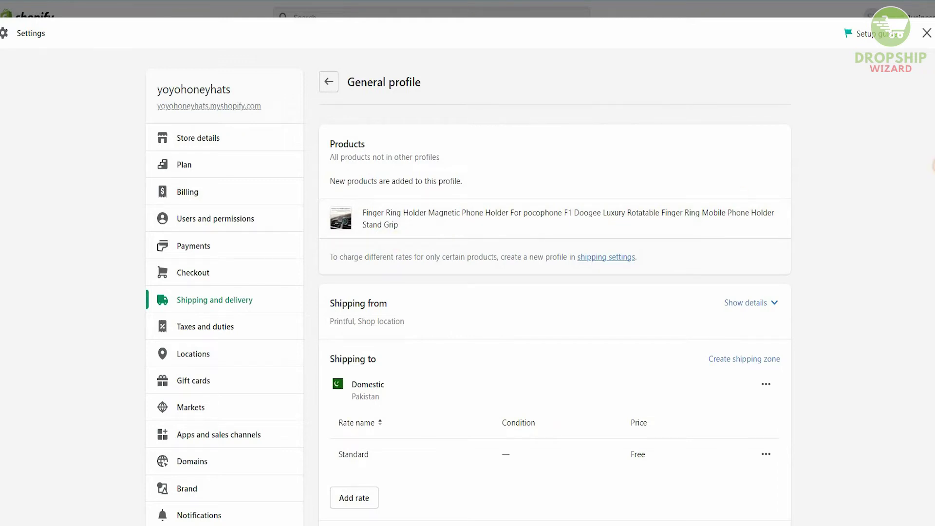
pyautogui.scroll(-3, 933, 165)
pyautogui.scroll(-3, 932, 276)
pyautogui.scroll(-2, 923, 333)
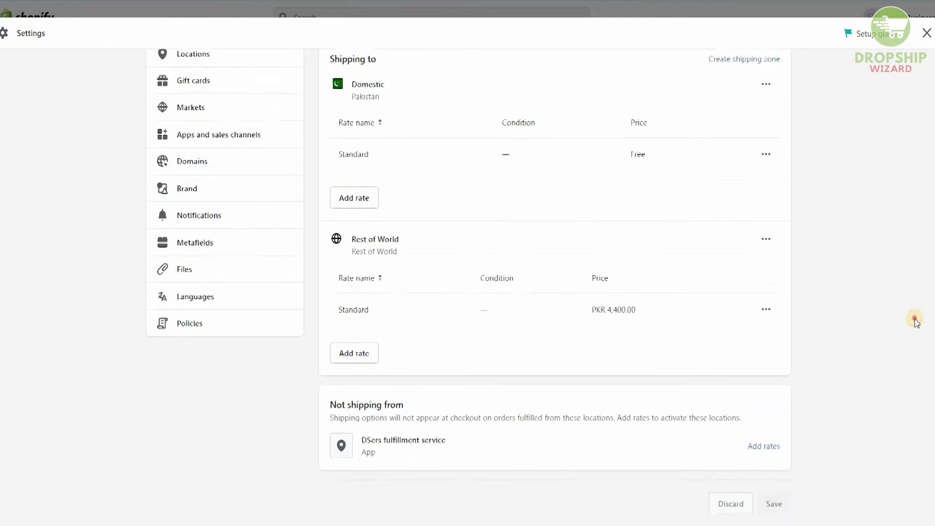
pyautogui.scroll(-1, 424, 388)
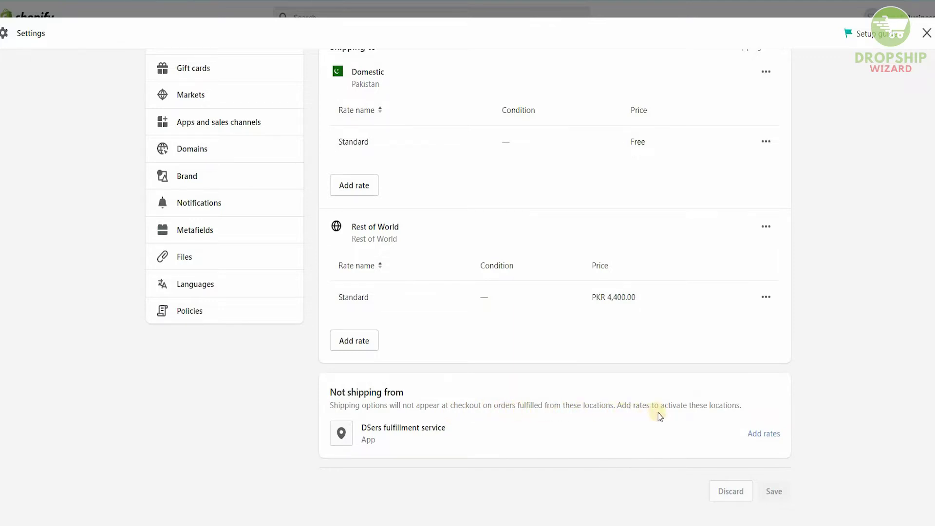
pyautogui.click(754, 434)
# Create a shipping zone named zone1 covering Afghanistan and Bahrain
pyautogui.scroll(3, 626, 208)
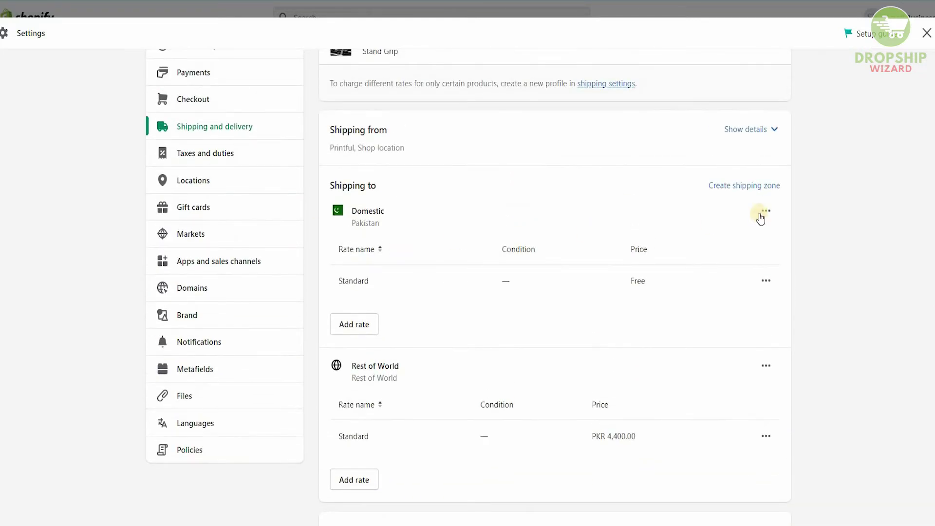
pyautogui.click(740, 190)
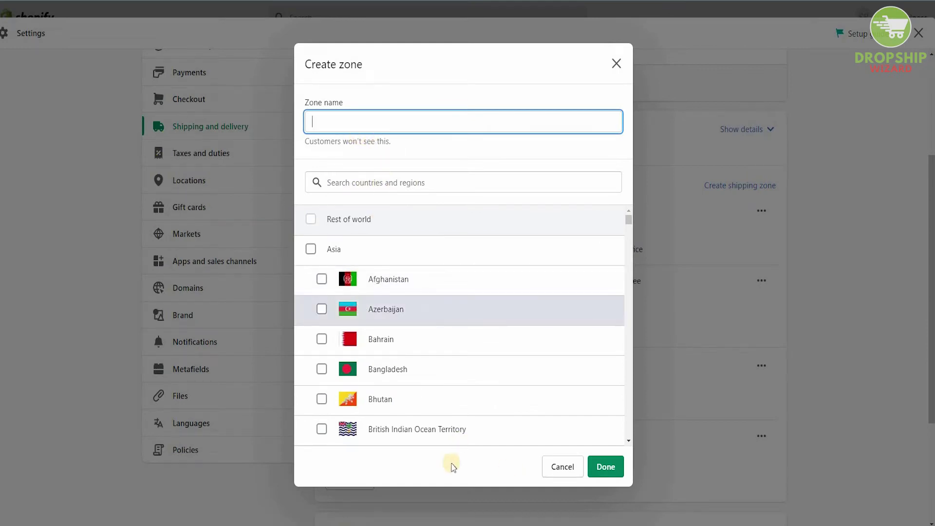
pyautogui.click(322, 339)
pyautogui.click(322, 278)
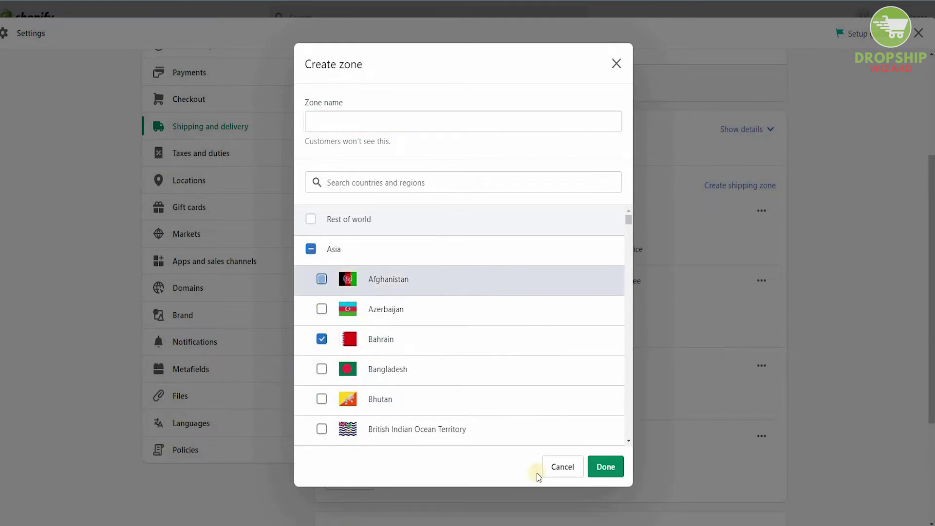
pyautogui.click(606, 467)
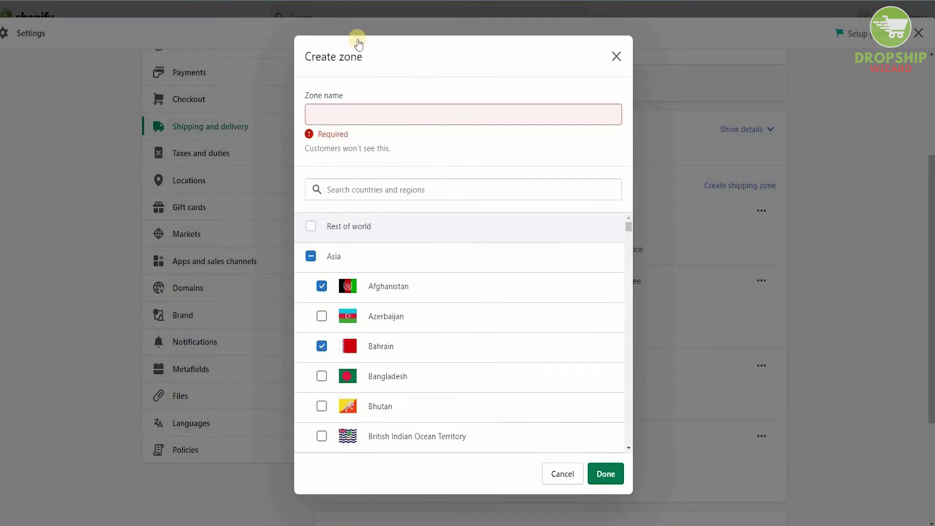
pyautogui.click(333, 113)
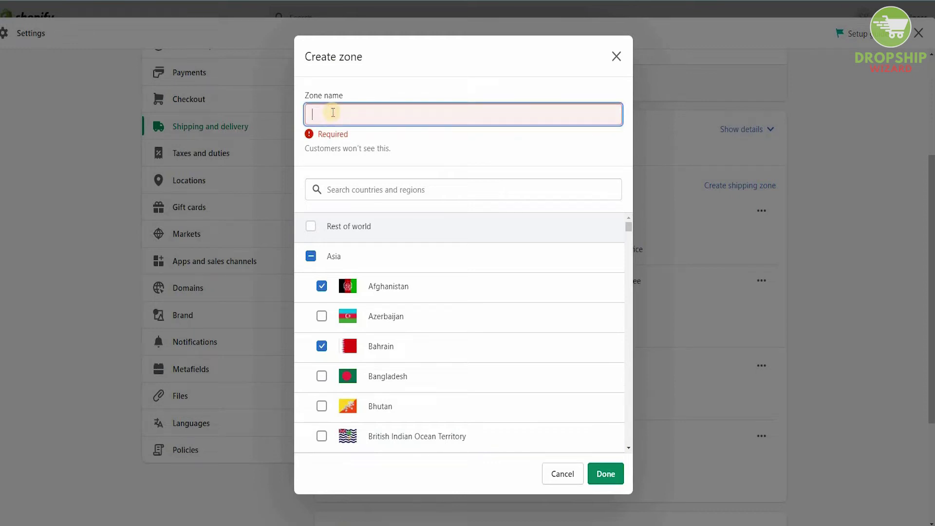
pyautogui.write('zone1')
pyautogui.click(615, 476)
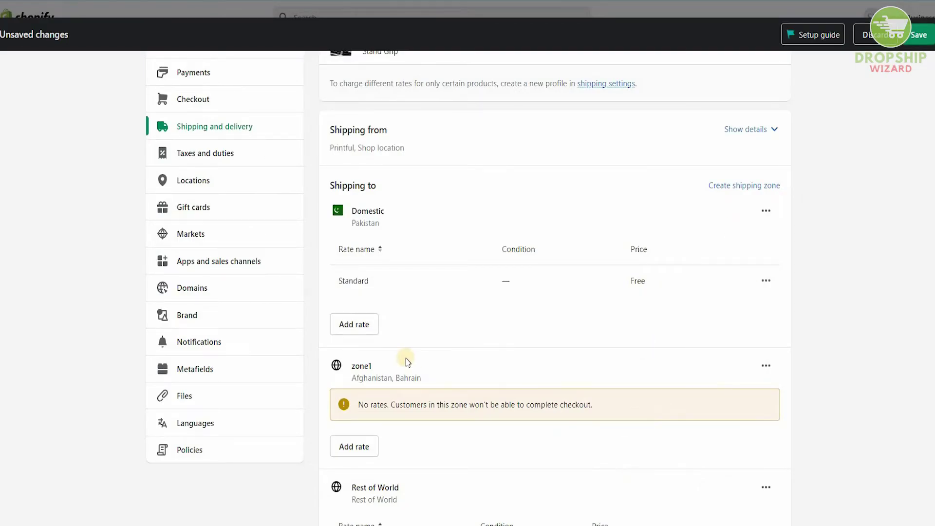
# Add an own US Flat Rate priced at PKR 100 to the Domestic shipping zone
pyautogui.click(363, 327)
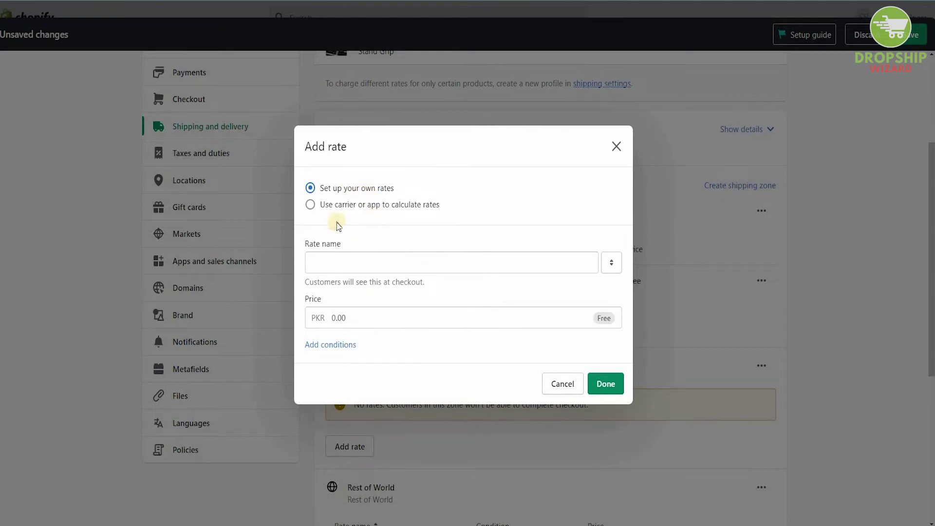
pyautogui.click(337, 207)
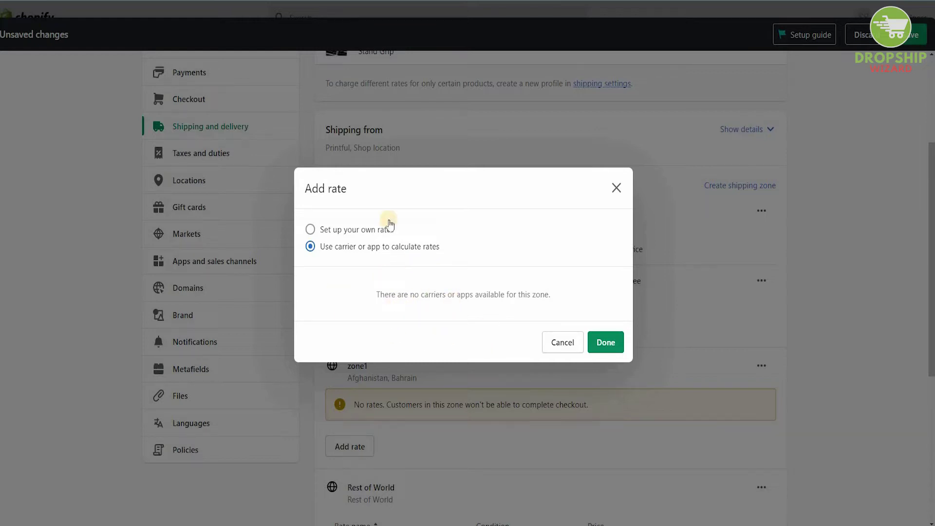
pyautogui.click(347, 231)
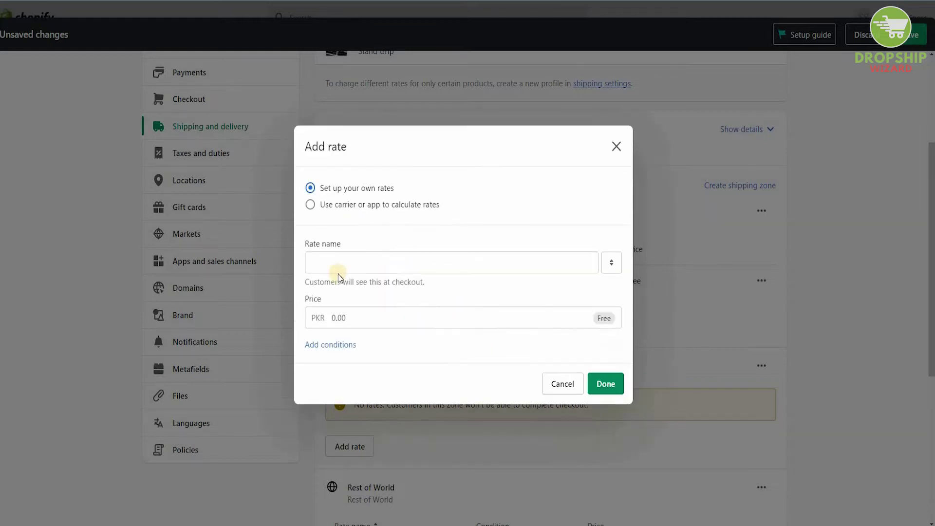
pyautogui.click(380, 266)
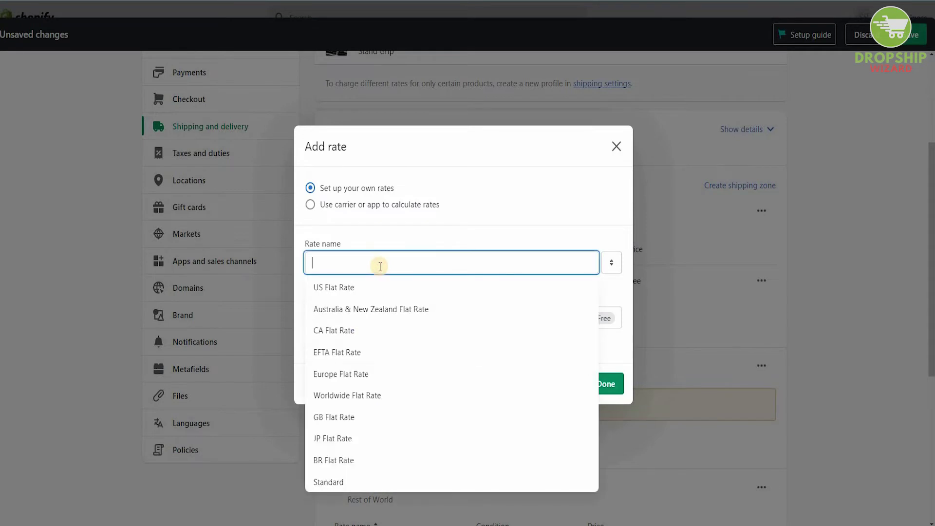
pyautogui.click(369, 288)
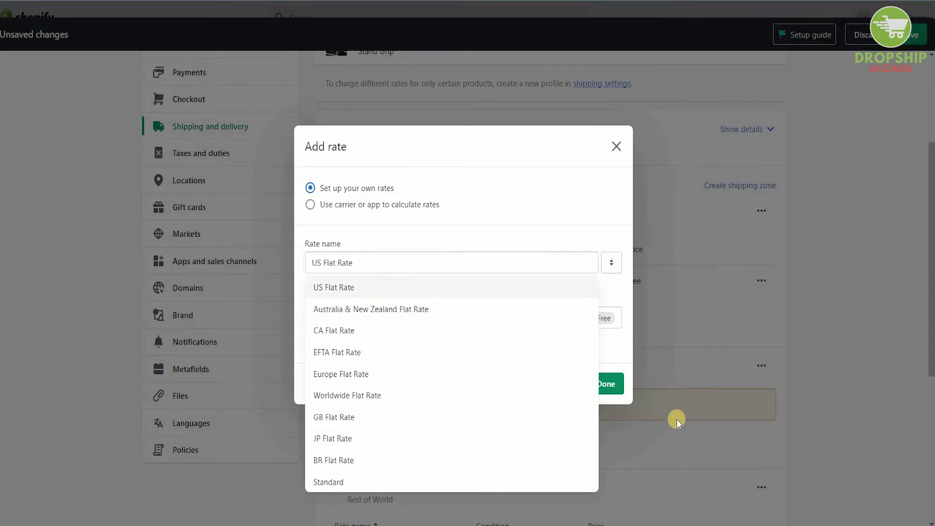
pyautogui.click(522, 317)
pyautogui.press('BackSpace')
pyautogui.press('BackSpace')
pyautogui.press('BackSpace')
pyautogui.press('BackSpace')
pyautogui.write('100')
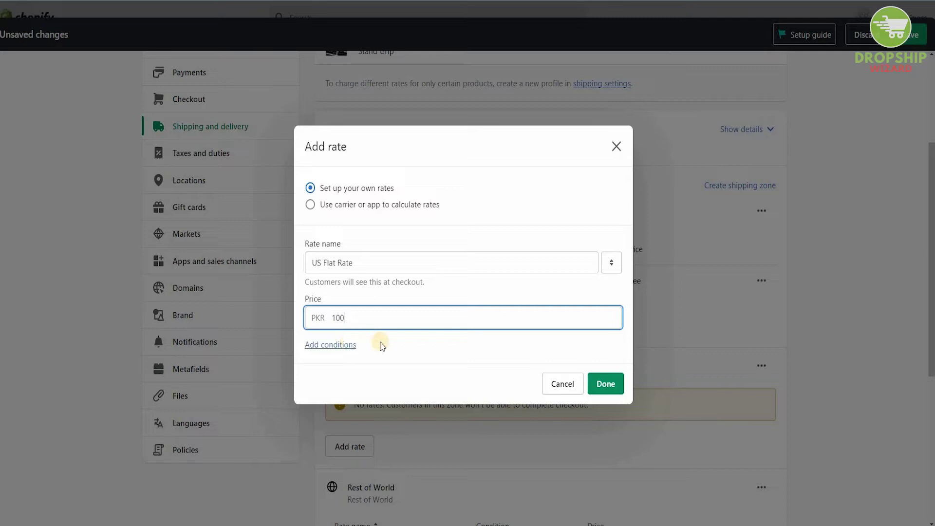
pyautogui.click(606, 385)
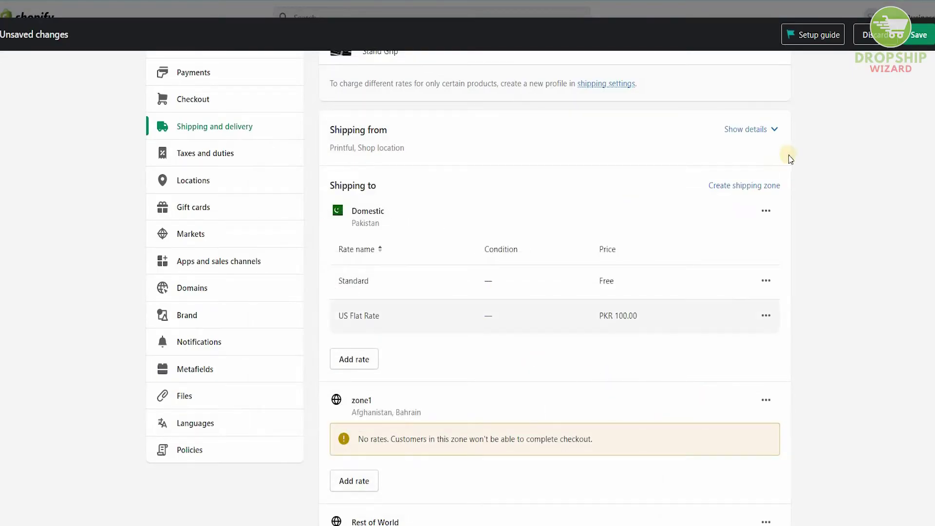
# Return to the shipping and delivery overview, leaving the general profile without saving its changes
pyautogui.click(201, 128)
pyautogui.click(586, 303)
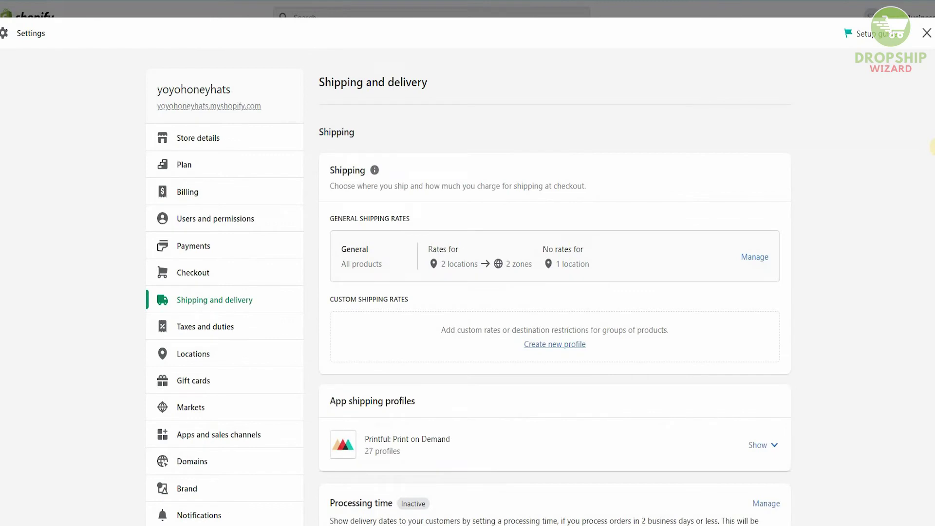
# Examine the processing time settings and their option for showing delivery dates at checkout, and return to the shipping overview
pyautogui.scroll(-5, 554, 293)
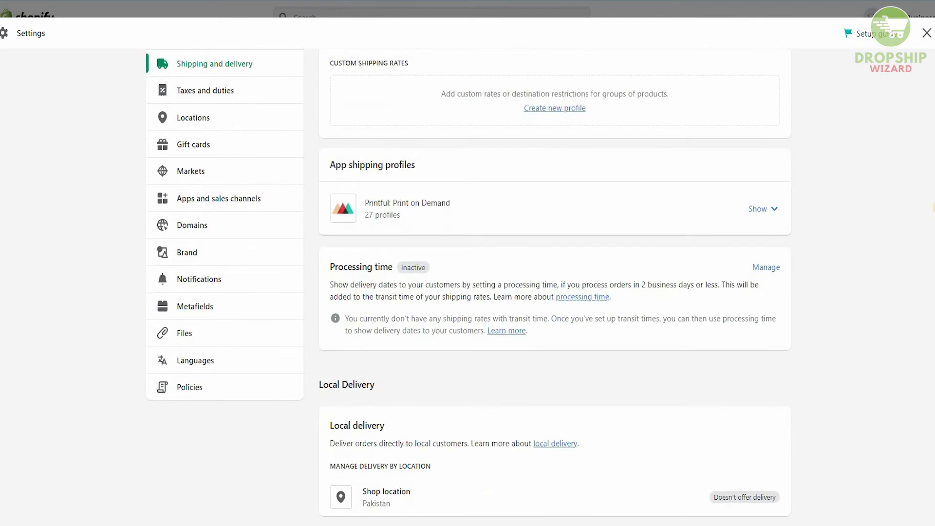
pyautogui.scroll(1, 497, 83)
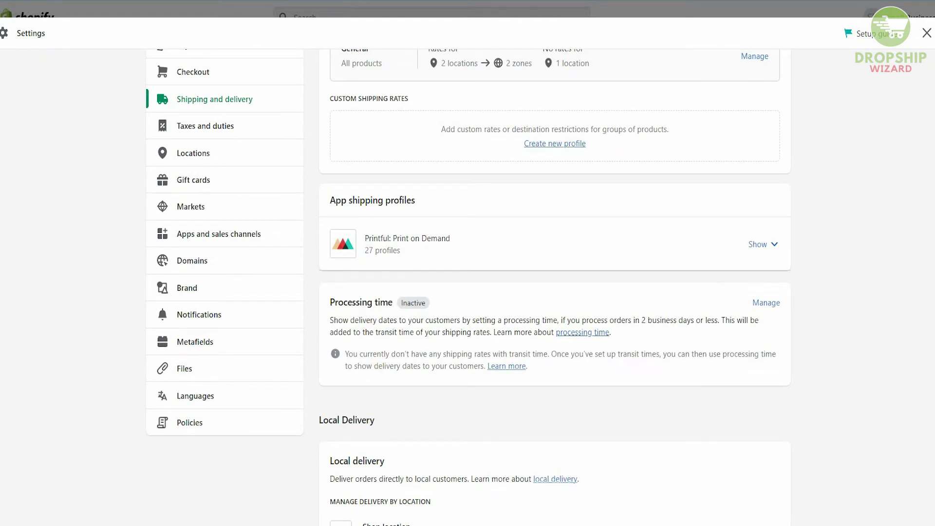
pyautogui.scroll(-1, 469, 288)
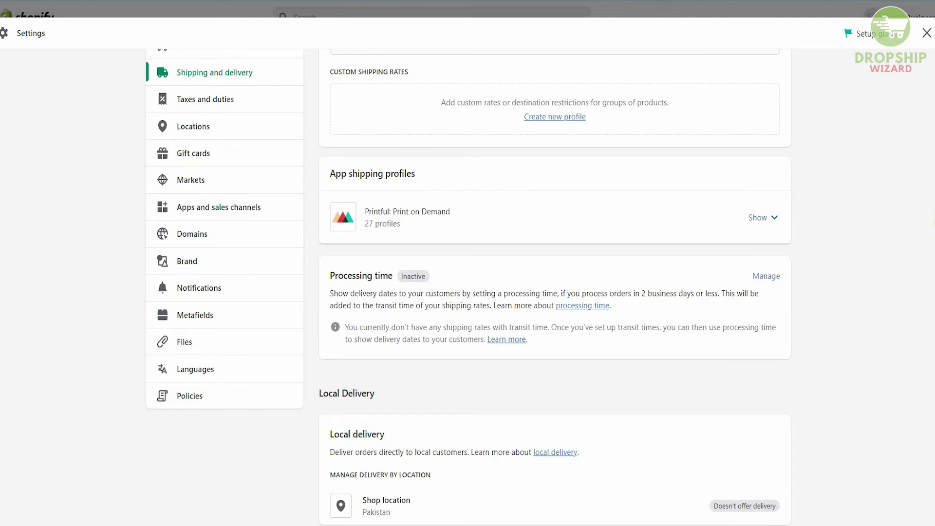
pyautogui.scroll(-1, 578, 210)
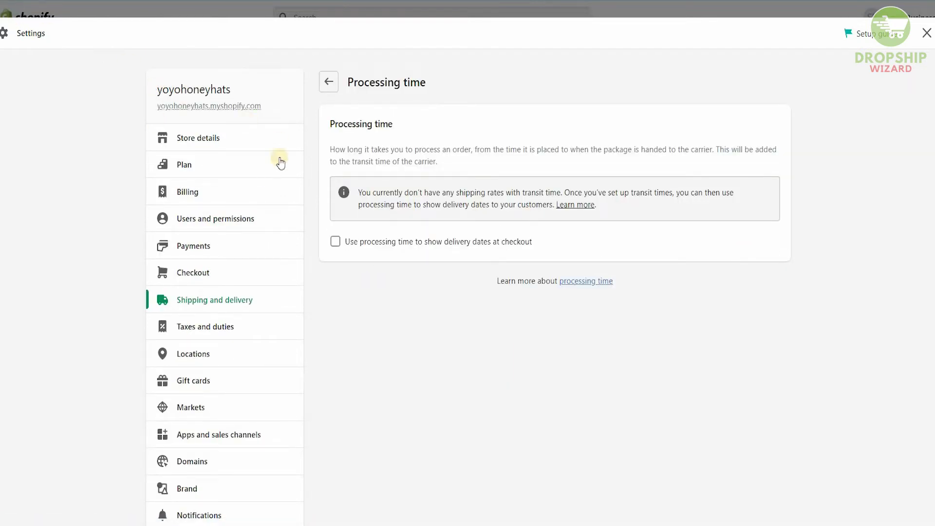
pyautogui.click(328, 84)
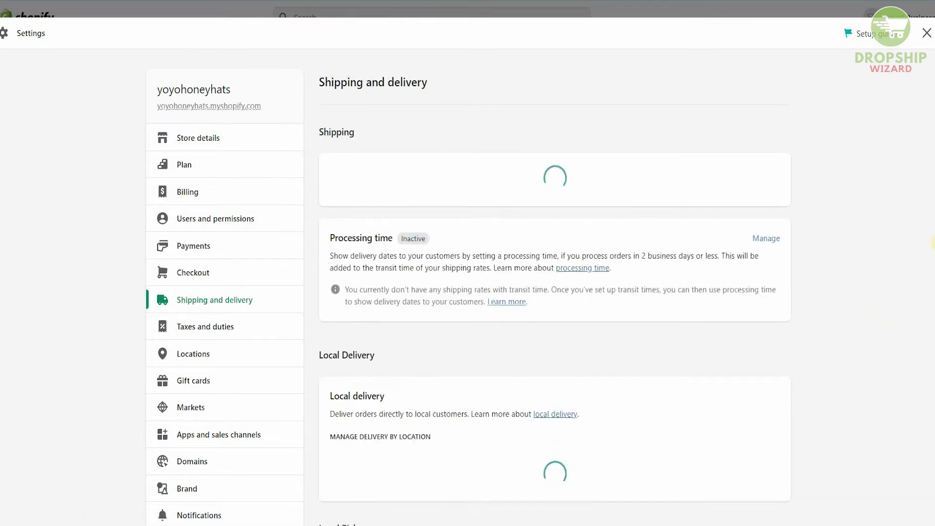
# Review the local delivery, local pickup, saved packages and packing slip sections of the shipping settings
pyautogui.scroll(-10, 417, 104)
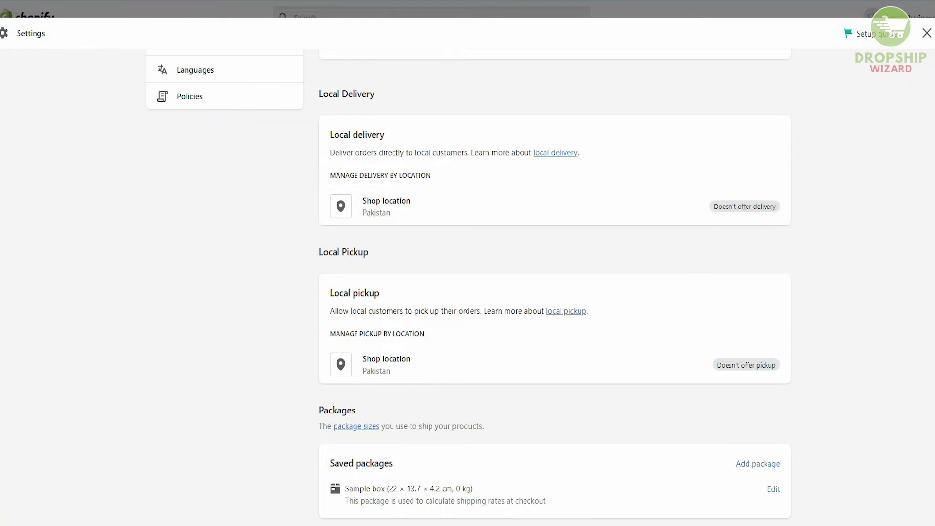
pyautogui.scroll(-2, 900, 228)
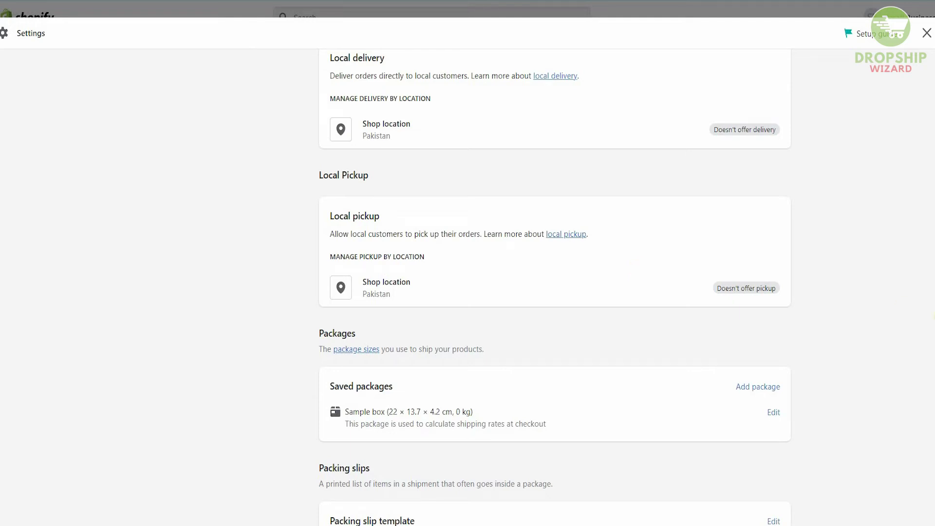
pyautogui.scroll(-3, 932, 328)
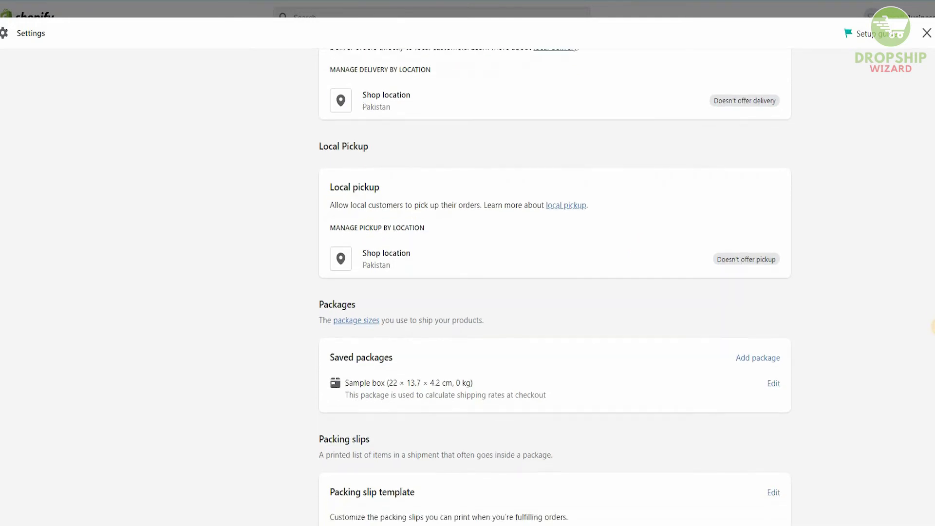
# Start adding a saved package of type Box and name it "box 2"
pyautogui.scroll(-3, 932, 362)
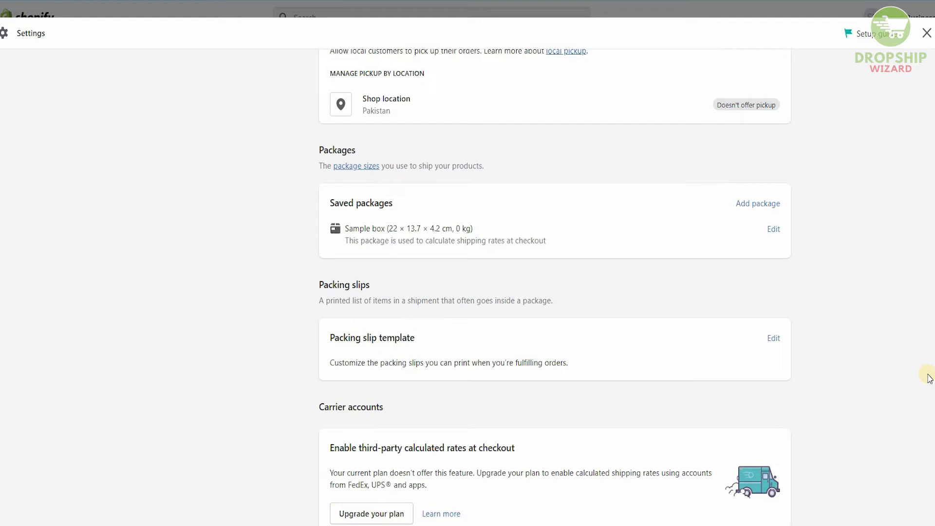
pyautogui.click(769, 204)
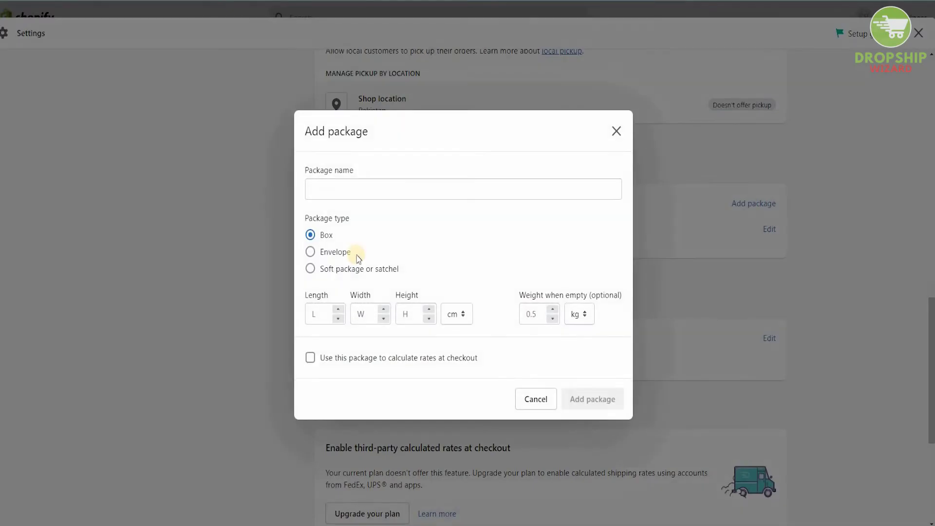
pyautogui.click(369, 192)
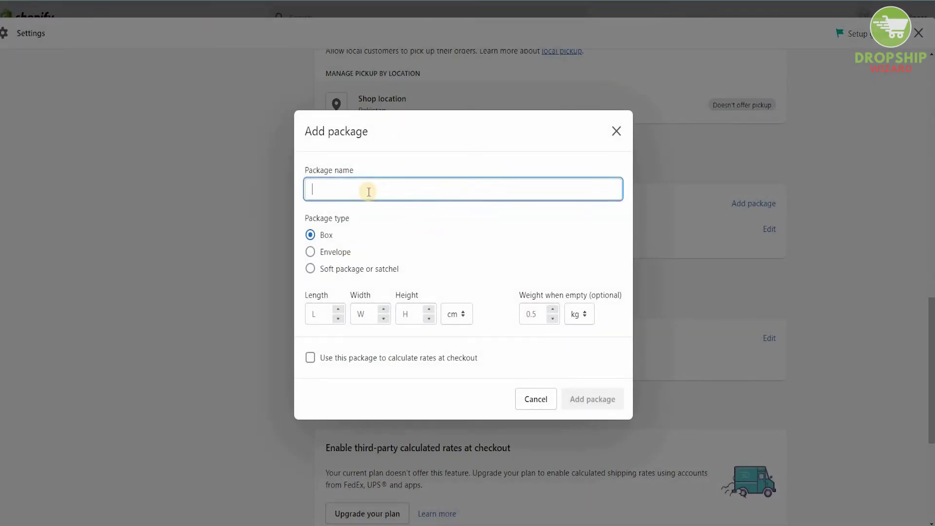
pyautogui.write('box 2')
# Set the package's length to 1.2, width to 1.5 and height to 0.8, using cm as the unit
pyautogui.click(339, 311)
pyautogui.click(339, 310)
pyautogui.click(338, 310)
pyautogui.click(384, 310)
pyautogui.click(384, 310)
pyautogui.click(383, 310)
pyautogui.click(384, 310)
pyautogui.click(384, 310)
pyautogui.click(383, 310)
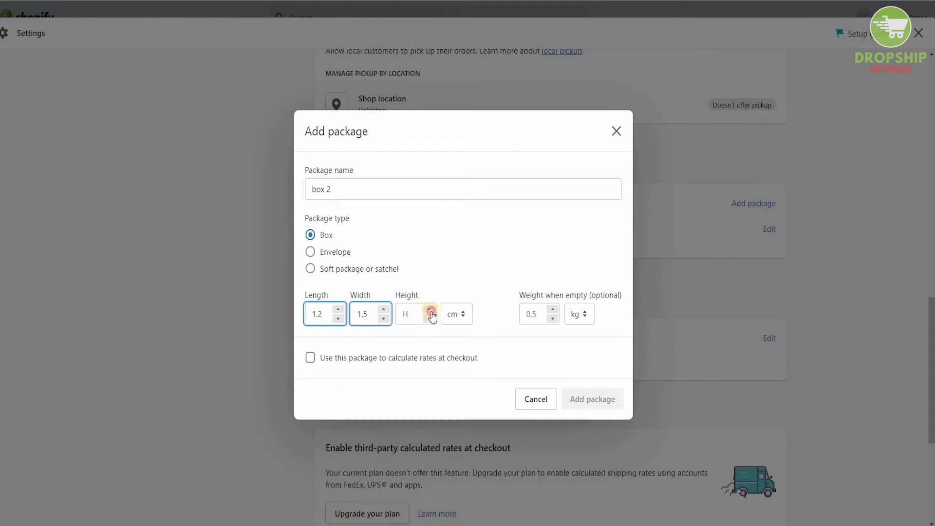
pyautogui.click(430, 310)
pyautogui.click(429, 310)
pyautogui.click(429, 310)
pyautogui.click(429, 311)
pyautogui.click(429, 310)
pyautogui.click(429, 311)
pyautogui.click(429, 310)
pyautogui.click(458, 316)
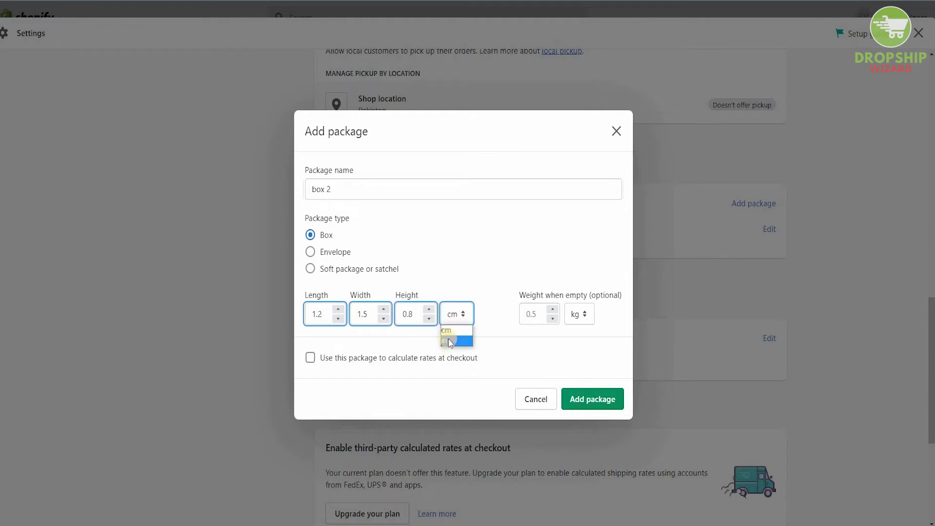
pyautogui.click(448, 332)
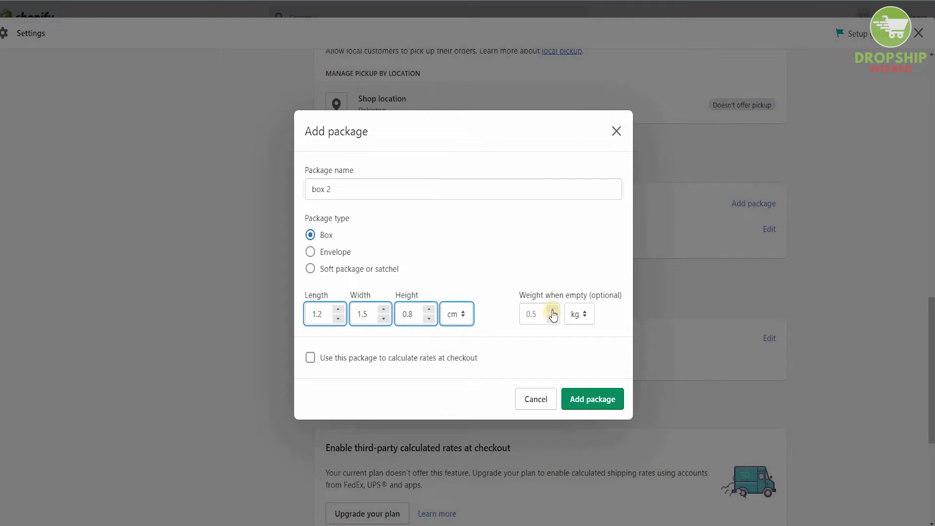
# Set the package's empty weight to 0.9 kg and add the package to the saved packages
pyautogui.click(553, 310)
pyautogui.click(553, 310)
pyautogui.click(552, 310)
pyautogui.click(553, 310)
pyautogui.click(552, 311)
pyautogui.click(553, 311)
pyautogui.click(552, 310)
pyautogui.click(553, 310)
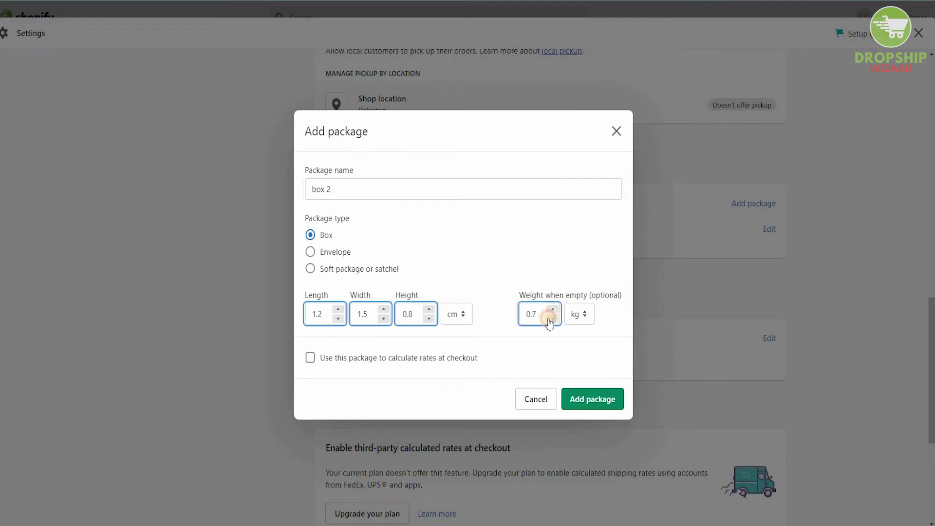
pyautogui.click(592, 397)
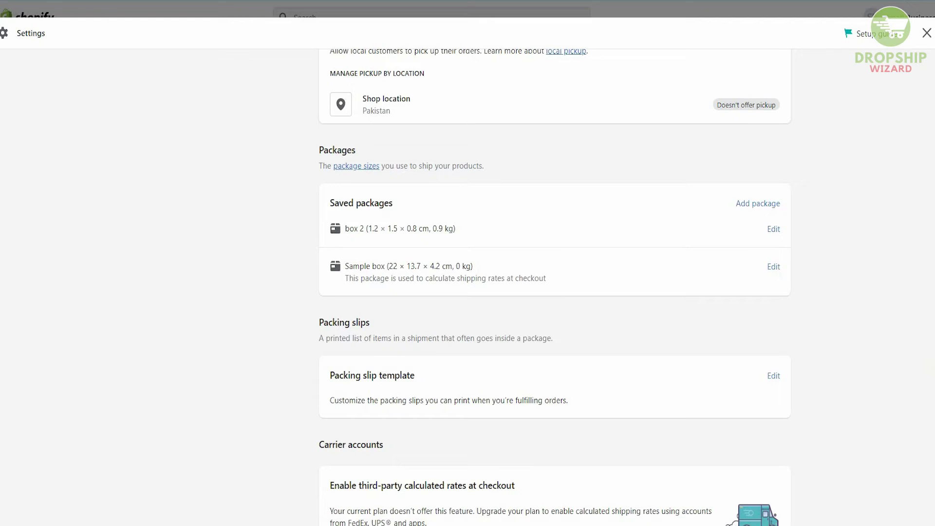
# Open the packing slip template and examine a preview of the sample packing slip from header to store footer
pyautogui.scroll(-1, 554, 288)
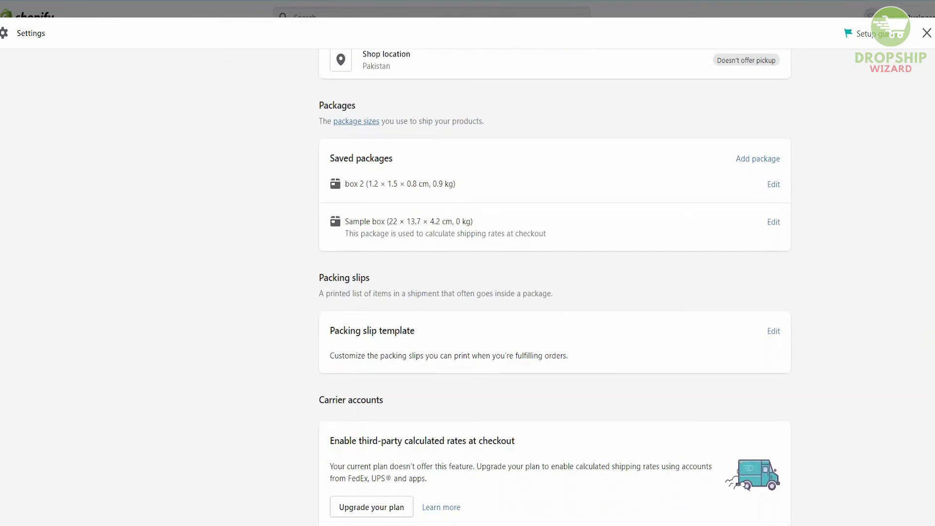
pyautogui.scroll(-2, 554, 288)
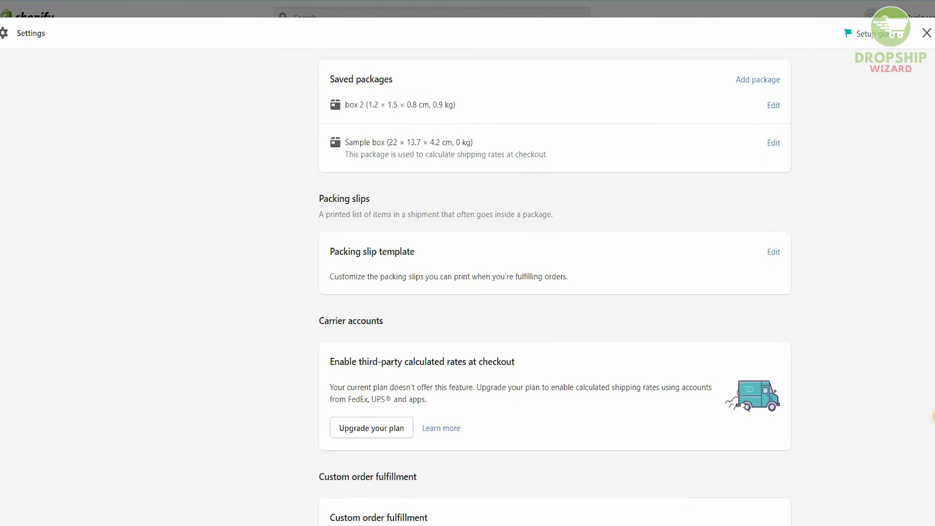
pyautogui.scroll(-1, 545, 304)
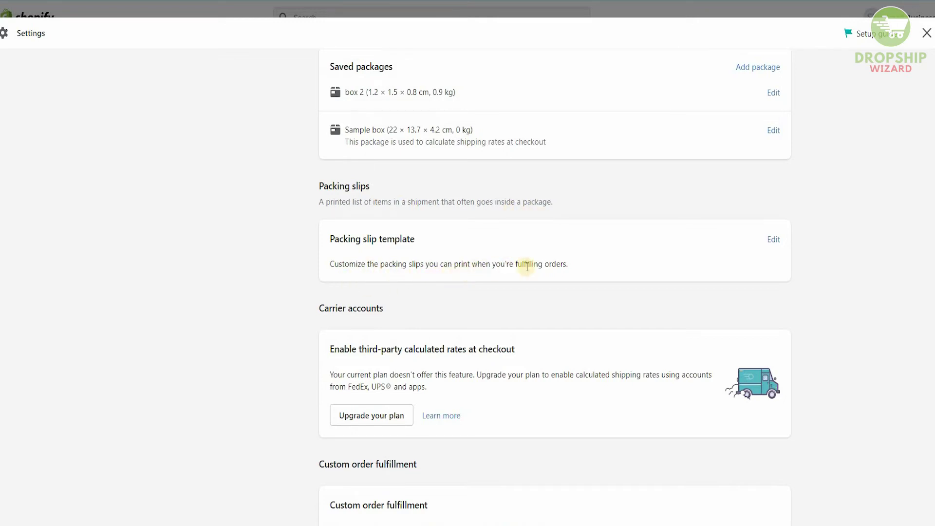
pyautogui.click(773, 240)
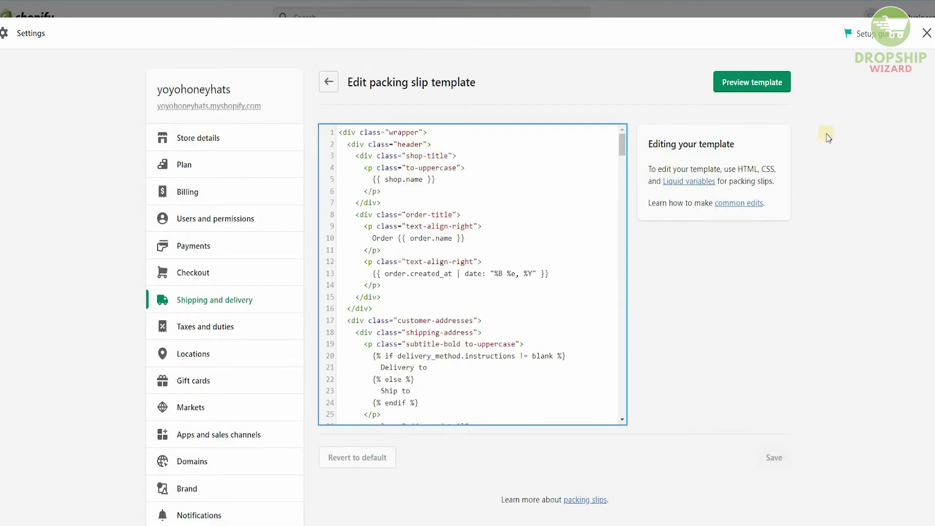
pyautogui.click(769, 80)
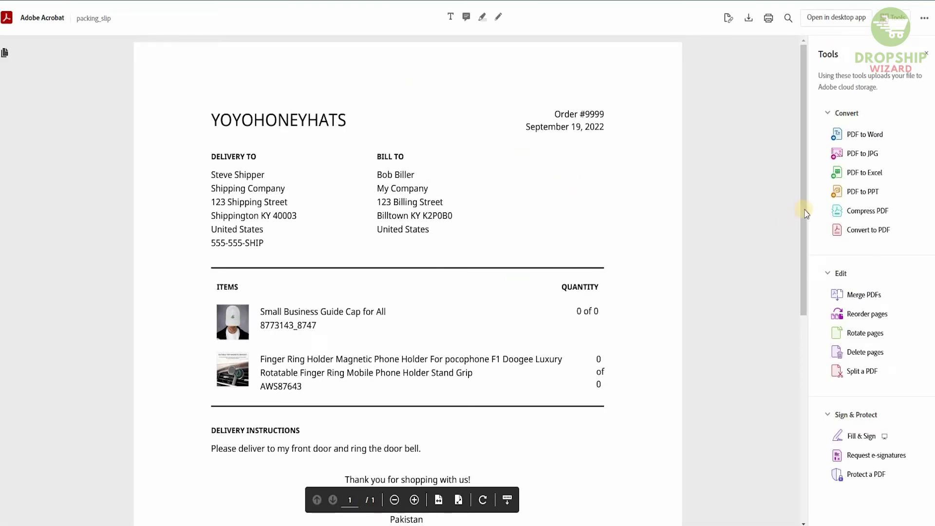
pyautogui.click(803, 242)
pyautogui.scroll(-2, 802, 249)
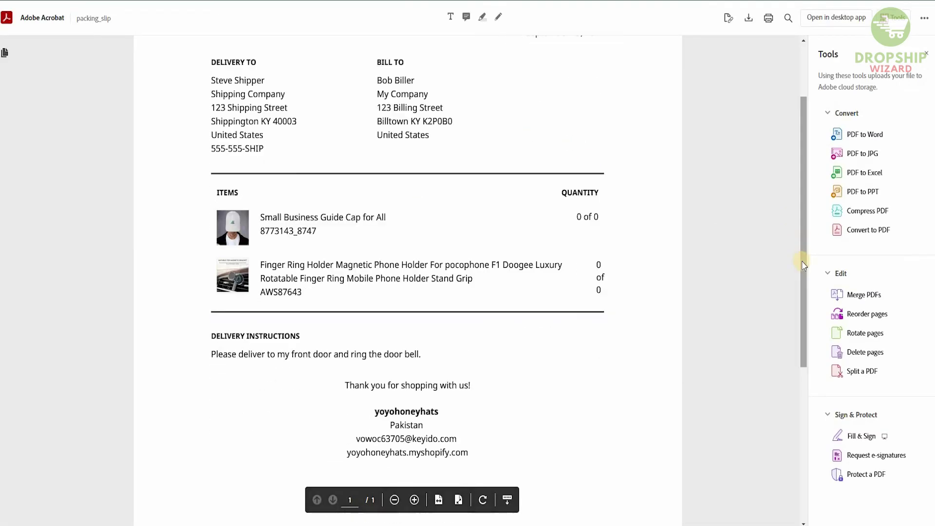
pyautogui.click(805, 62)
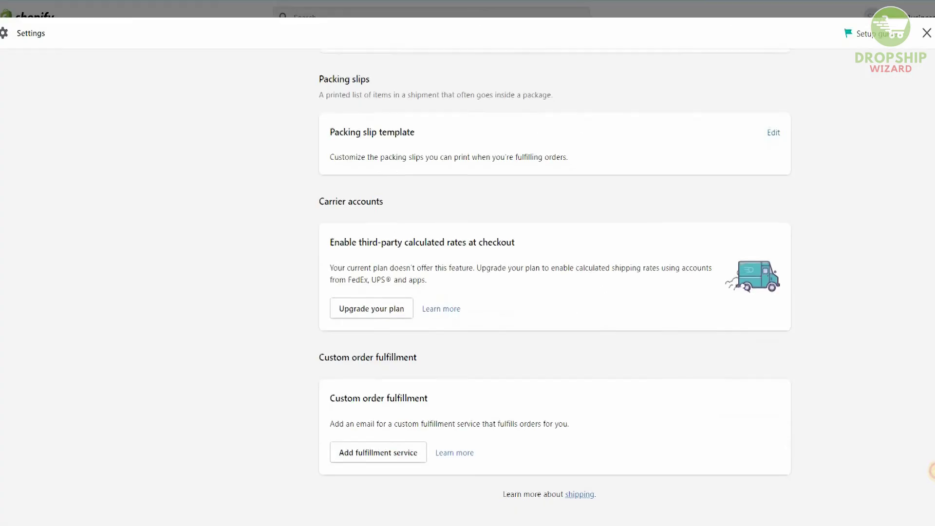
# Start a new custom shipping profile and look over its name, products, shipping origin and destination sections
pyautogui.scroll(-1, 578, 399)
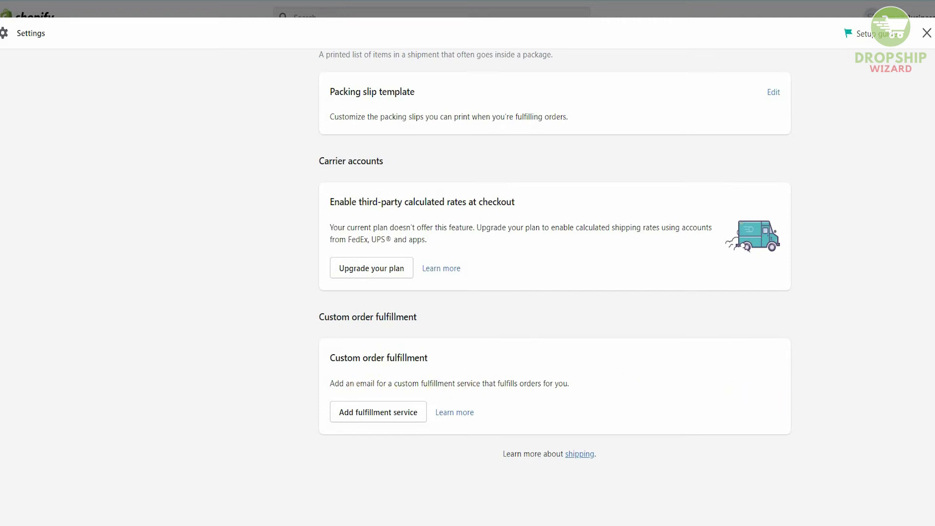
pyautogui.scroll(6, 554, 290)
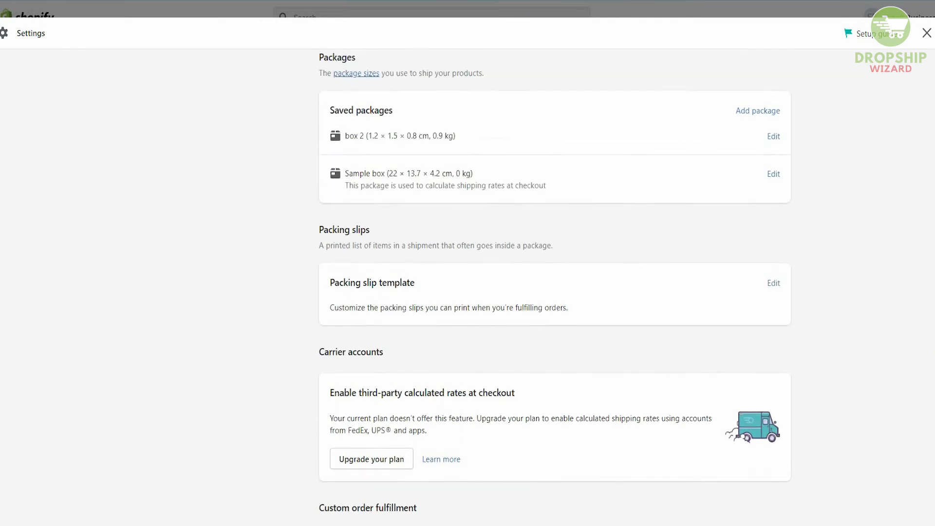
pyautogui.scroll(7, 555, 287)
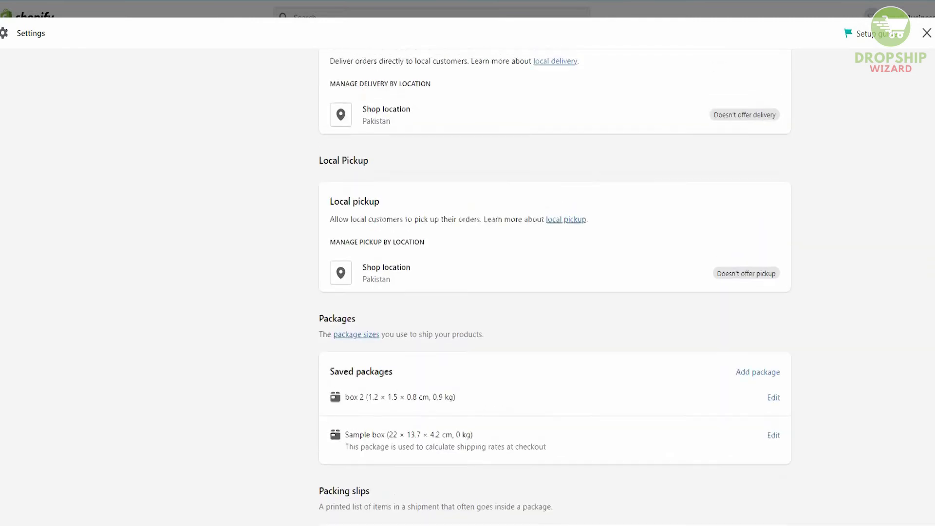
pyautogui.scroll(5, 555, 286)
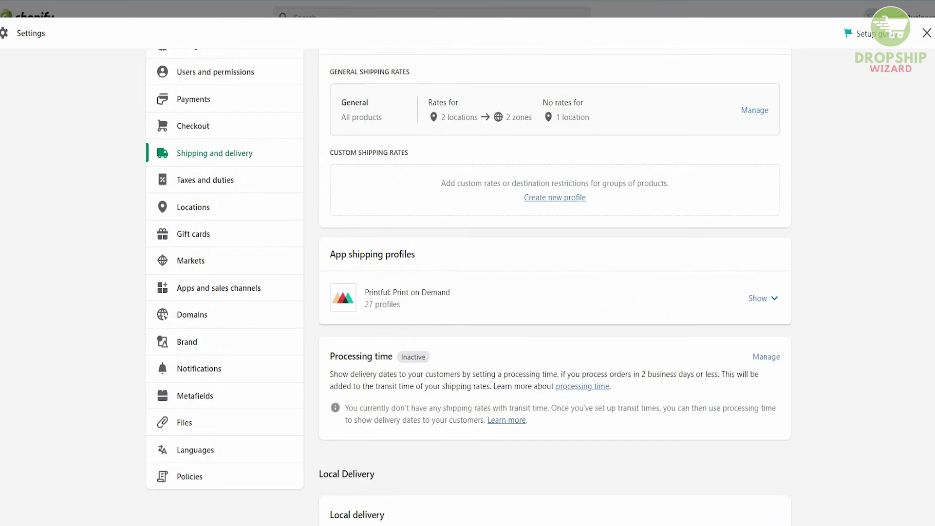
pyautogui.click(550, 198)
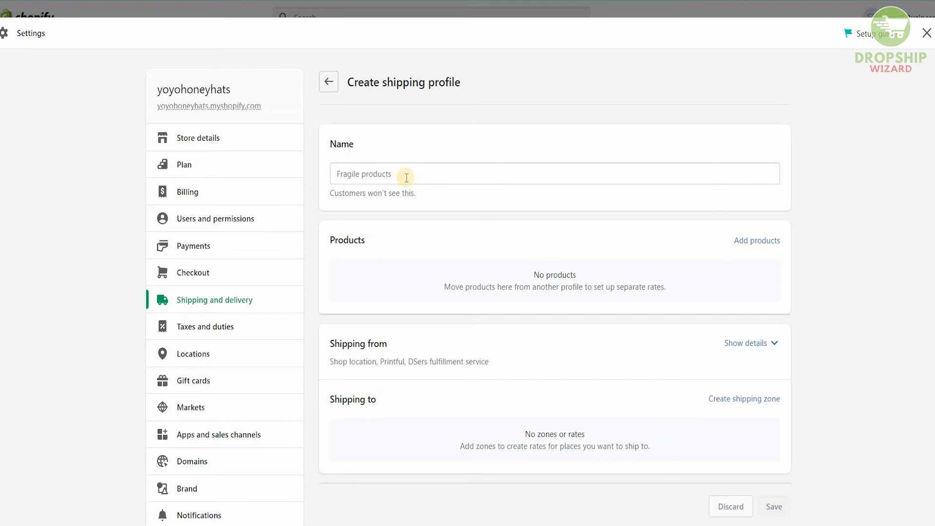
pyautogui.click(405, 176)
pyautogui.scroll(-3, 932, 340)
pyautogui.scroll(2, 931, 340)
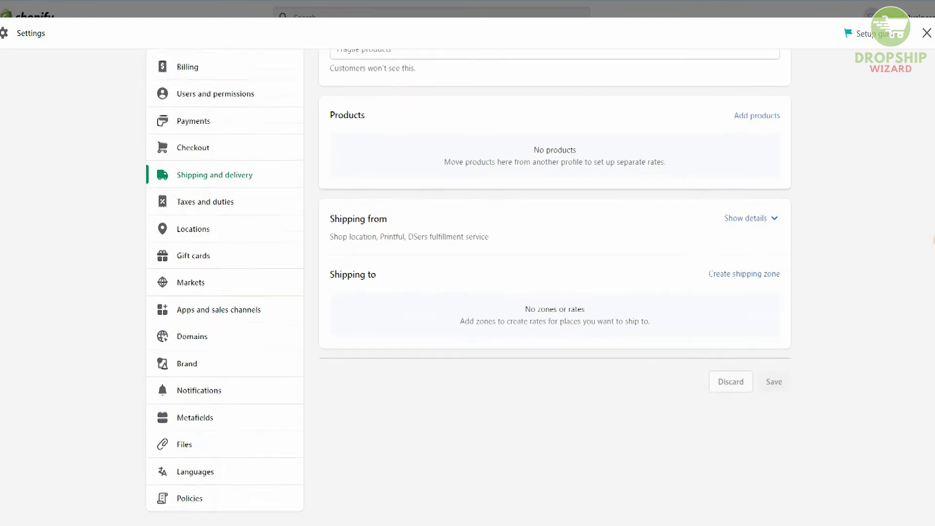
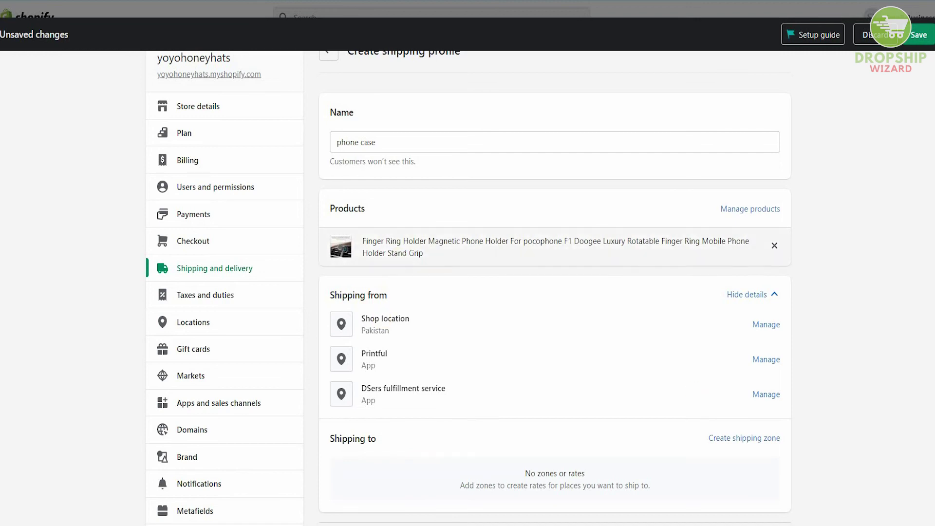
# Create a shipping zone named "zone 2" covering Rest of world in the phone case profile
pyautogui.scroll(-2, 556, 293)
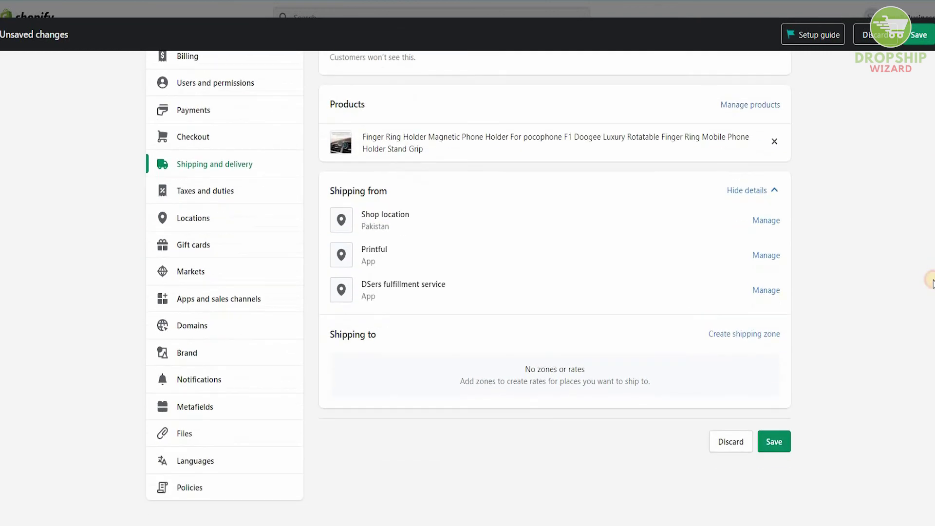
pyautogui.click(725, 335)
pyautogui.write('zonw 2e 2')
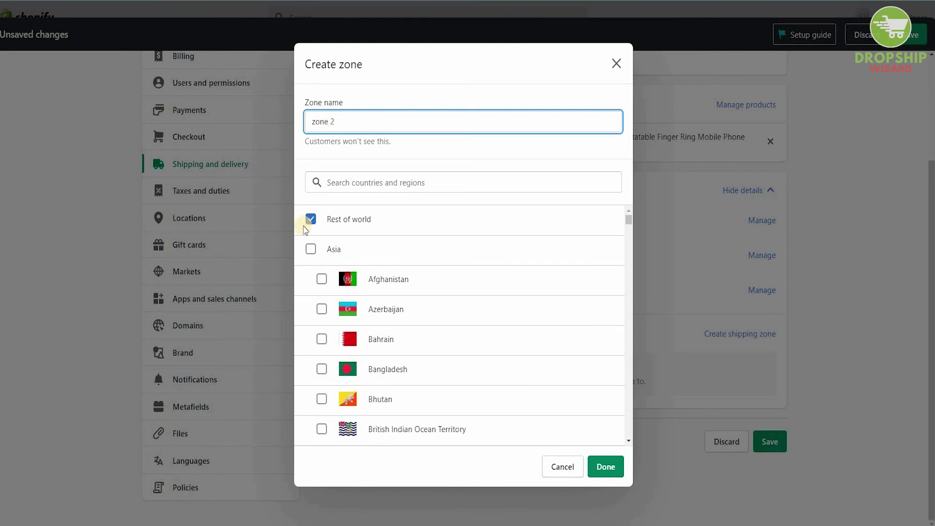
pyautogui.click(606, 466)
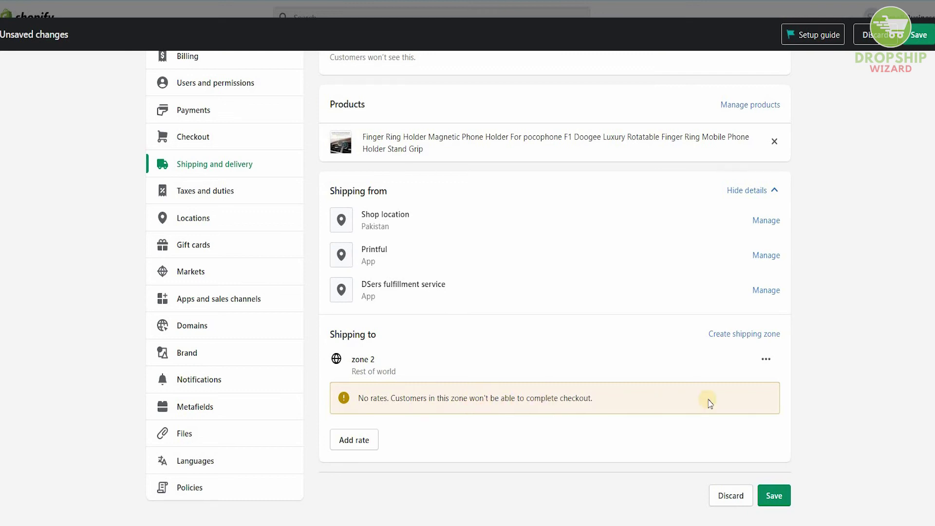
# Add an own Worldwide Flat Rate priced at PKR 500 to zone 2
pyautogui.click(346, 440)
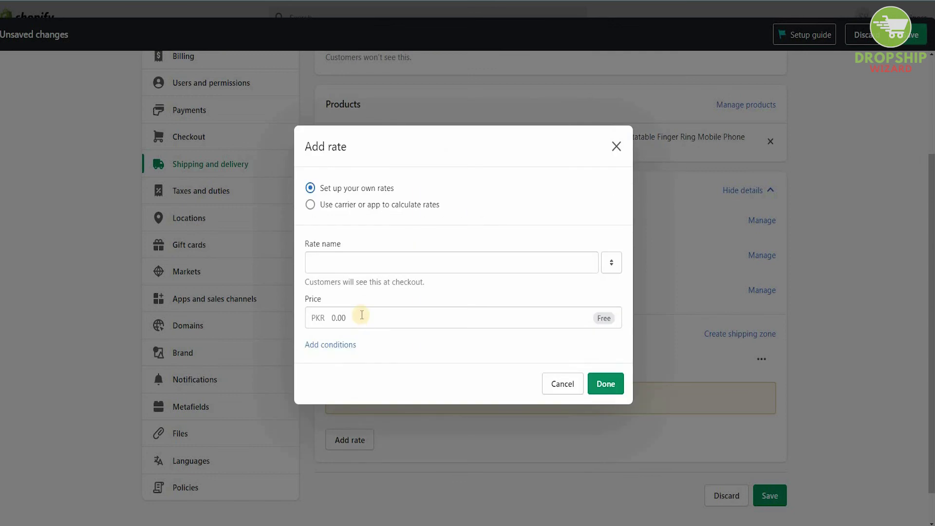
pyautogui.click(343, 262)
pyautogui.click(353, 395)
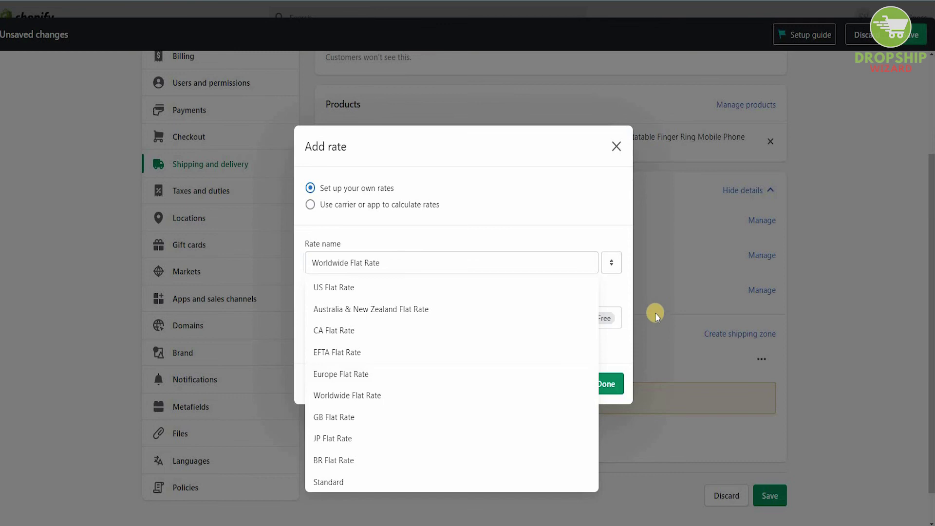
pyautogui.click(466, 316)
pyautogui.write('500')
pyautogui.click(606, 384)
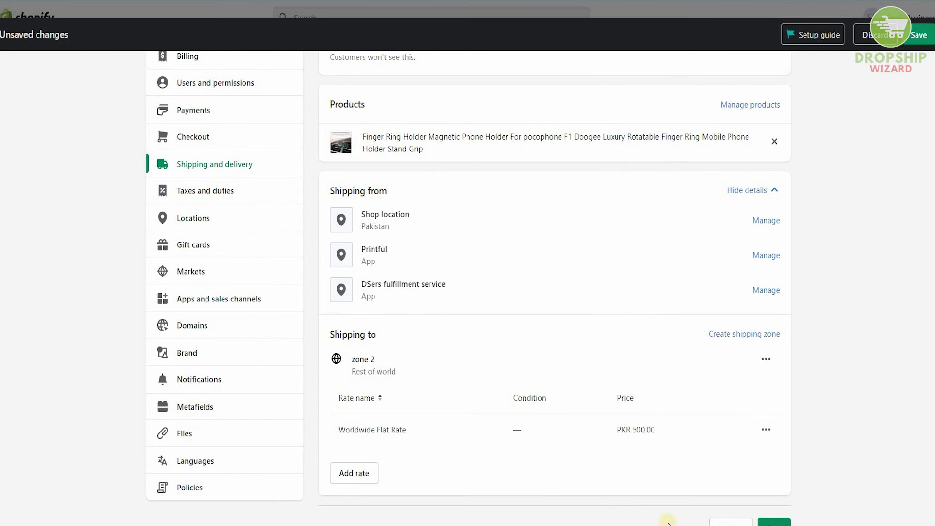
# Check the edit and delete options of the Worldwide Flat Rate, and save the phone case shipping profile
pyautogui.click(767, 431)
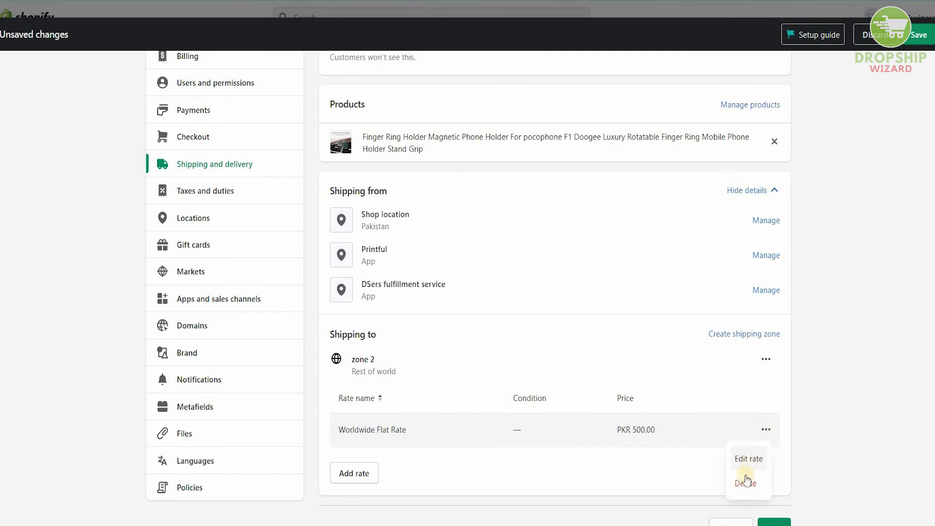
pyautogui.click(825, 403)
pyautogui.scroll(-1, 826, 334)
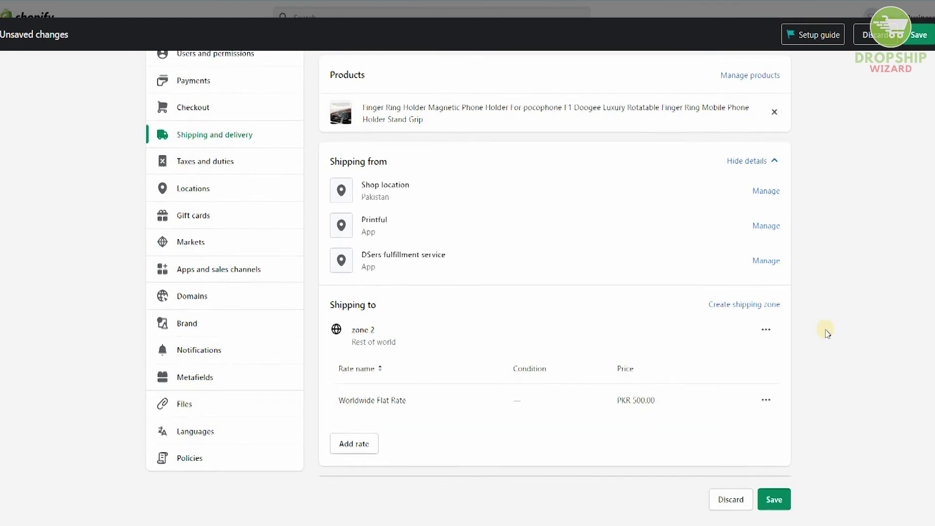
pyautogui.click(770, 473)
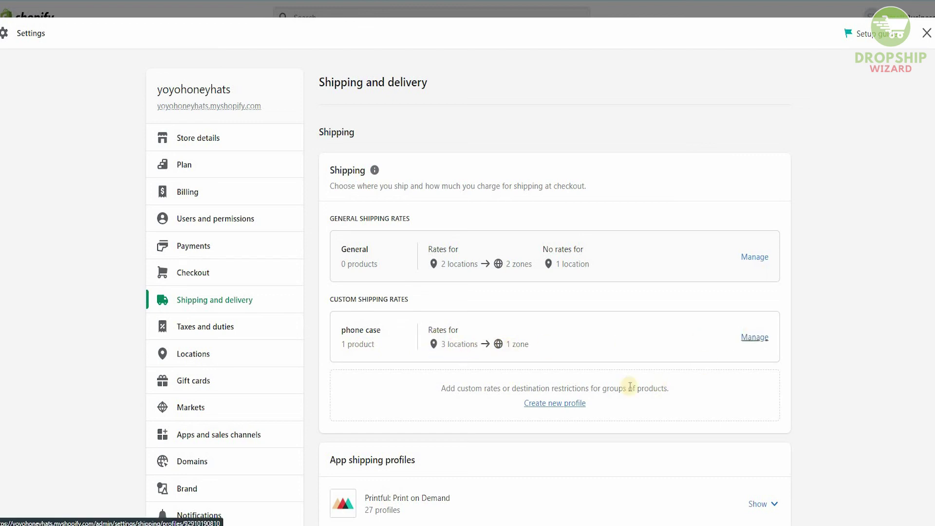
pyautogui.click(572, 405)
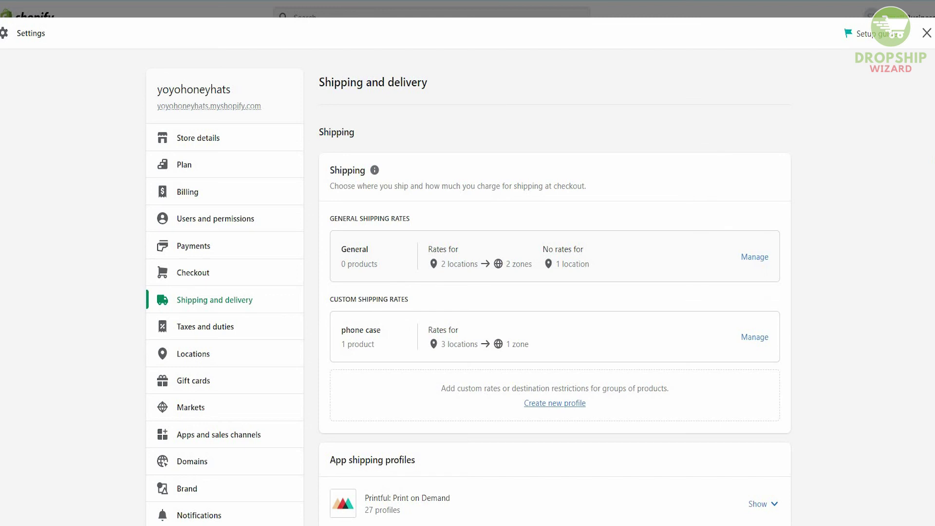
pyautogui.scroll(-1, 541, 293)
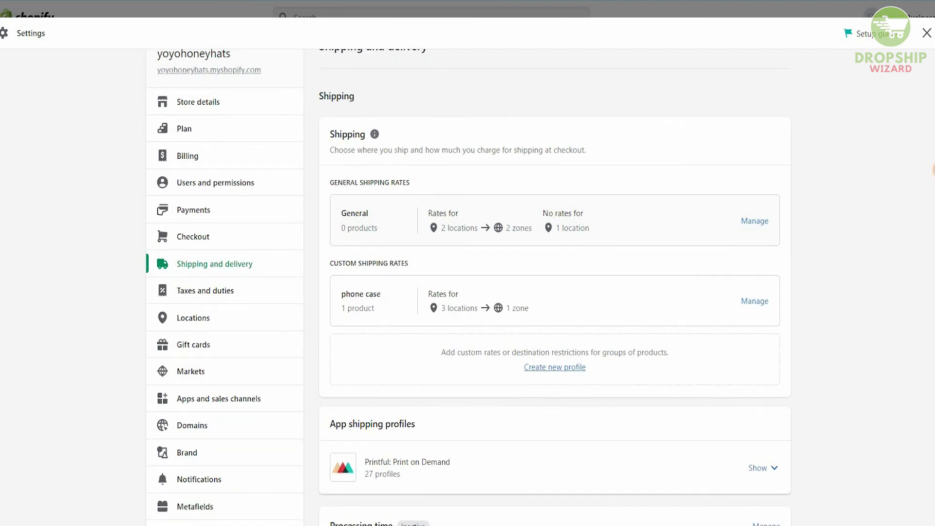
pyautogui.scroll(1, 468, 288)
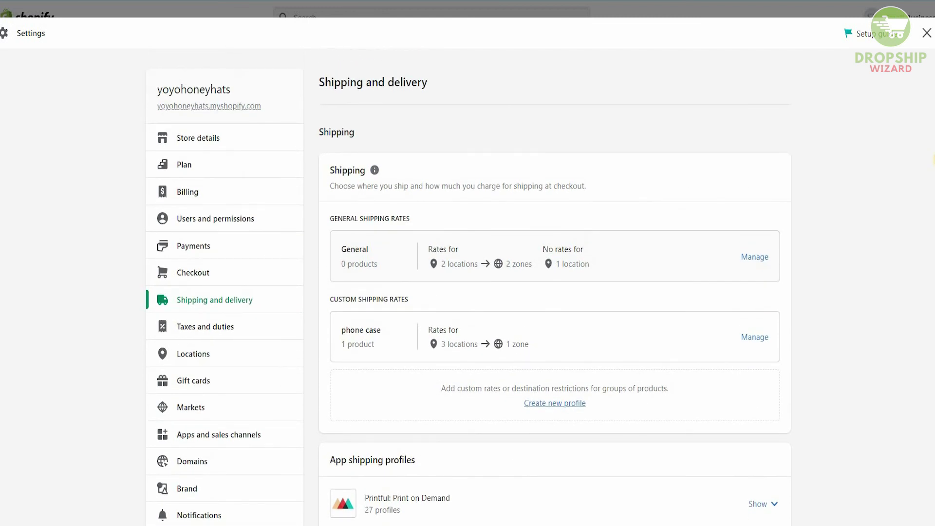